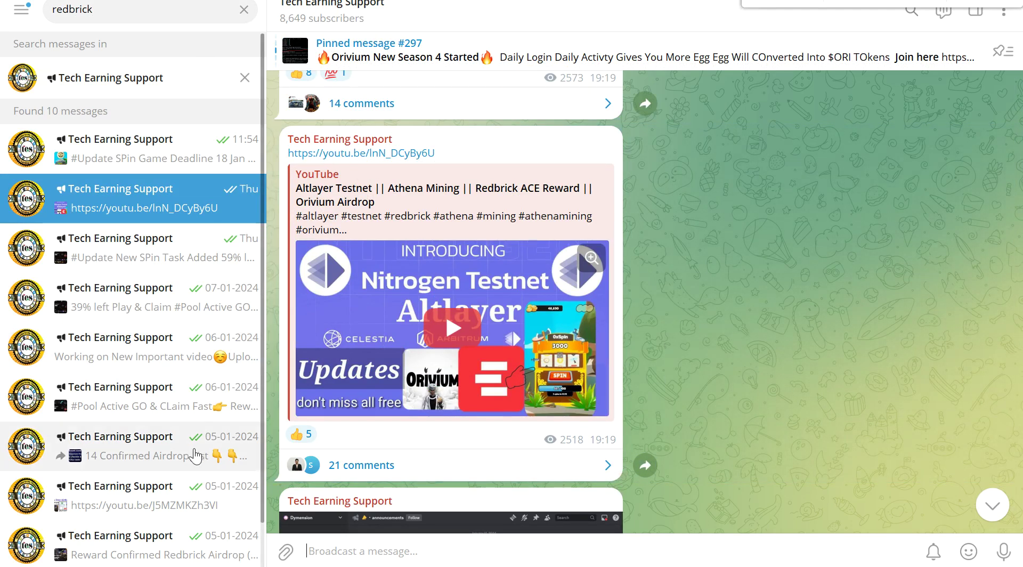
Step: Open the 05-01-2024 Redbrick and Beoble video post and search the channel's messages for "taiko"
{"action": "left_click", "coordinate": [195, 505]}
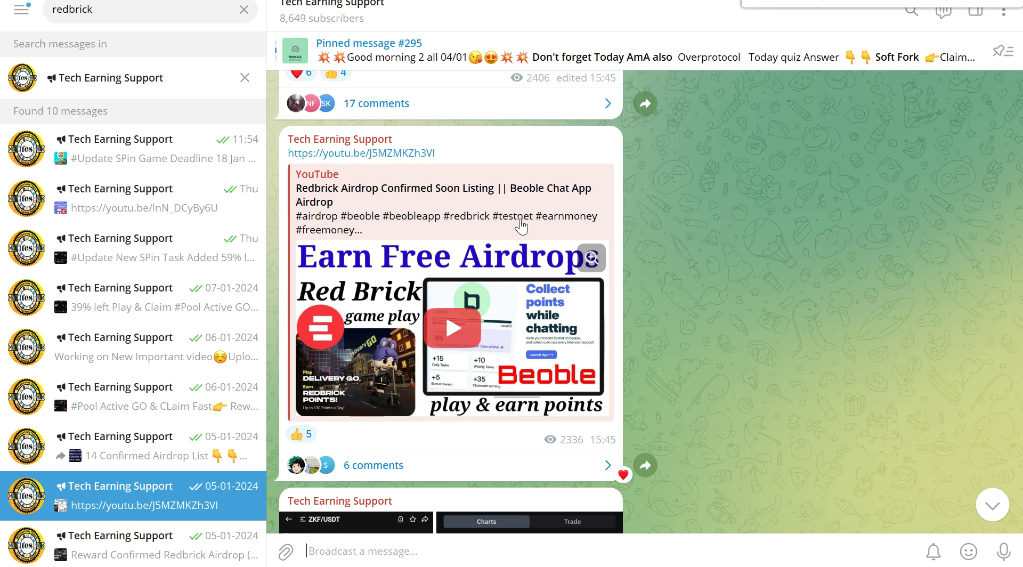
{"action": "left_click", "coordinate": [213, 21]}
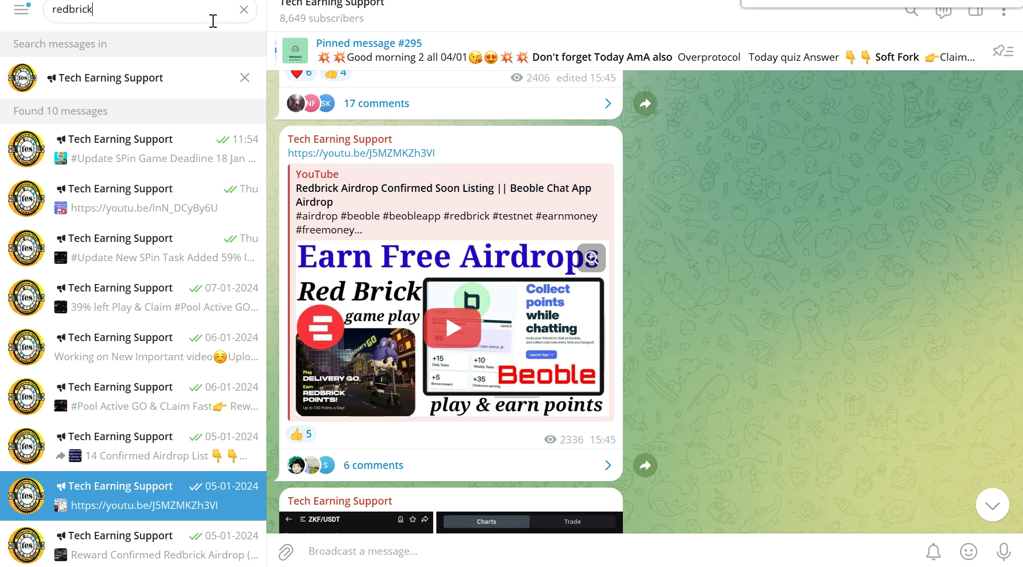
{"action": "key", "text": "BackSpace"}
{"action": "key", "text": "BackSpace"}
{"action": "key", "text": "BackSpace"}
{"action": "key", "text": "BackSpace"}
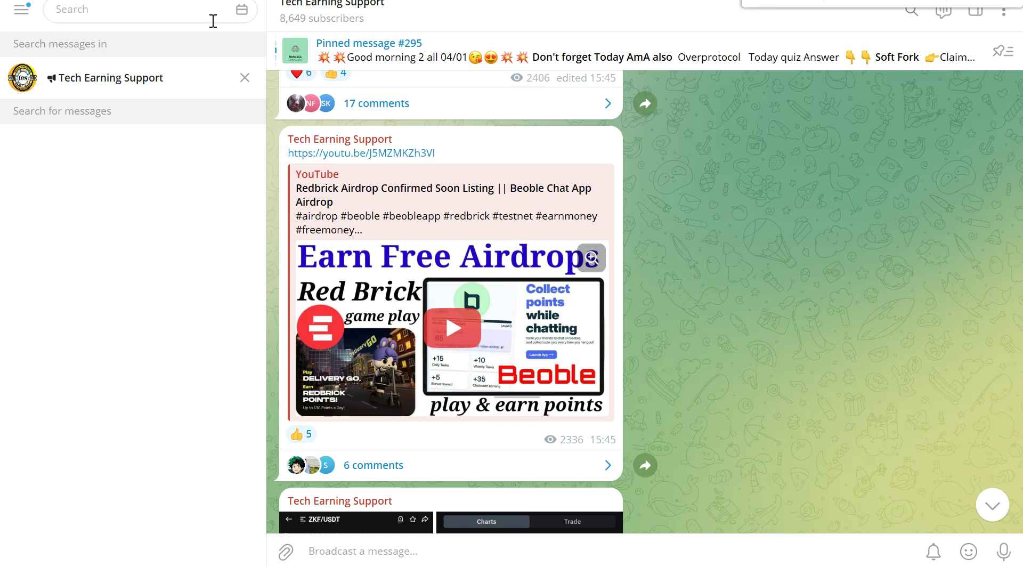
{"action": "type", "text": "taiko"}
{"action": "scroll", "coordinate": [247, 344], "scroll_direction": "down", "scroll_amount": 5}
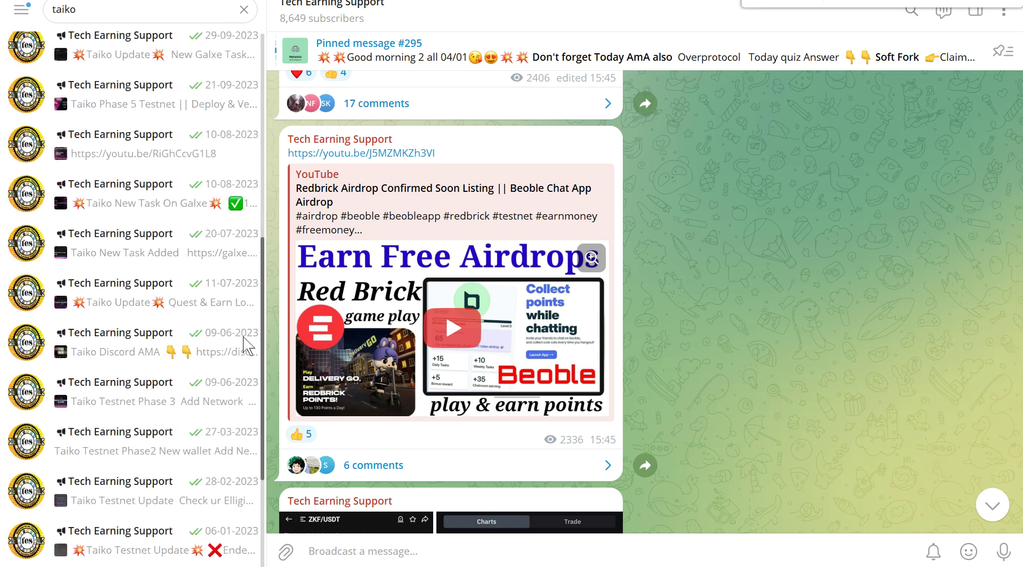
{"action": "scroll", "coordinate": [248, 344], "scroll_direction": "down", "scroll_amount": 4}
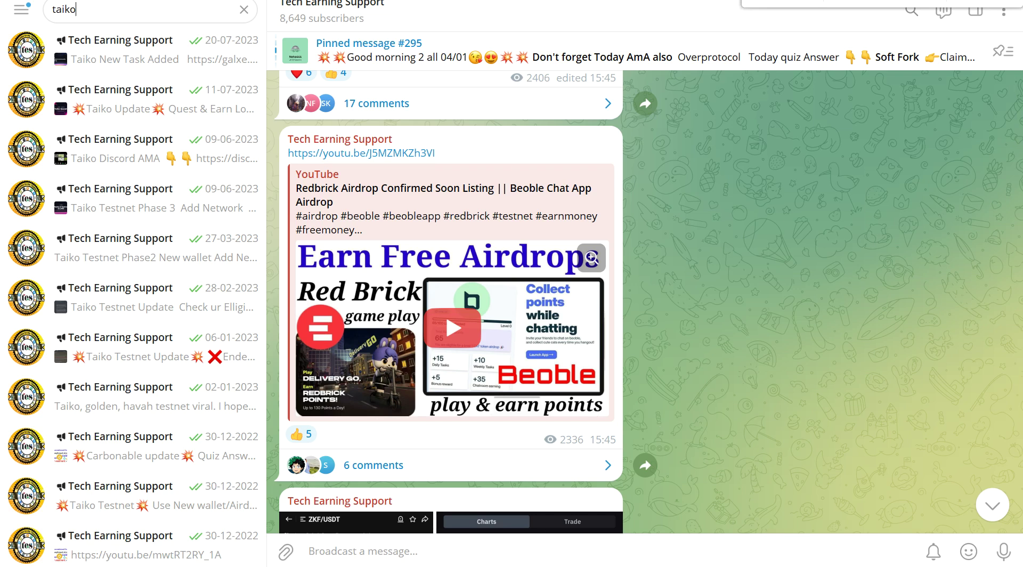
Step: Switch to Chrome, go to the Taiko Katla bridge page and switch the wallet to the Holesky network
{"action": "key", "text": "alt+Tab"}
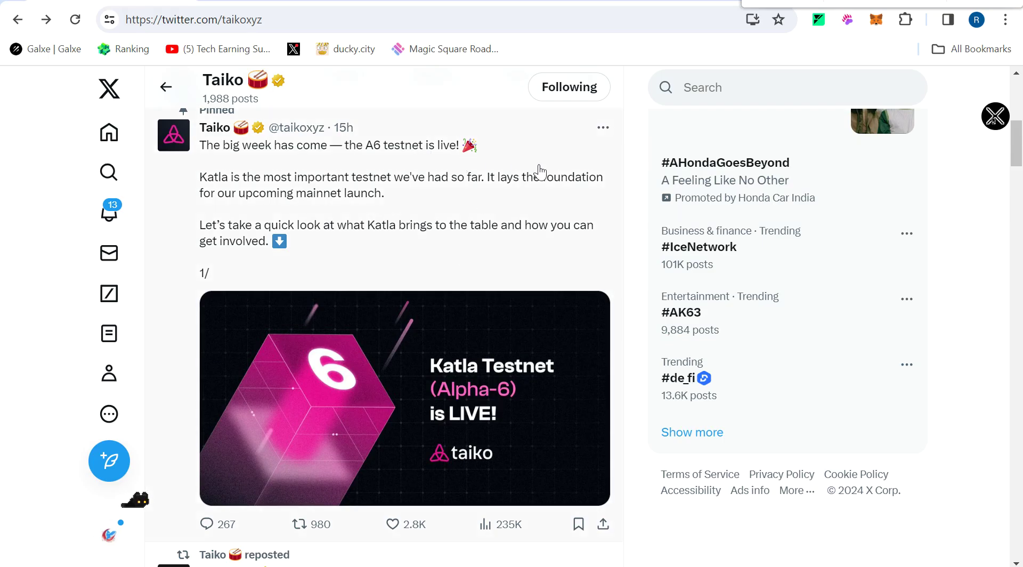
{"action": "left_click", "coordinate": [780, 1]}
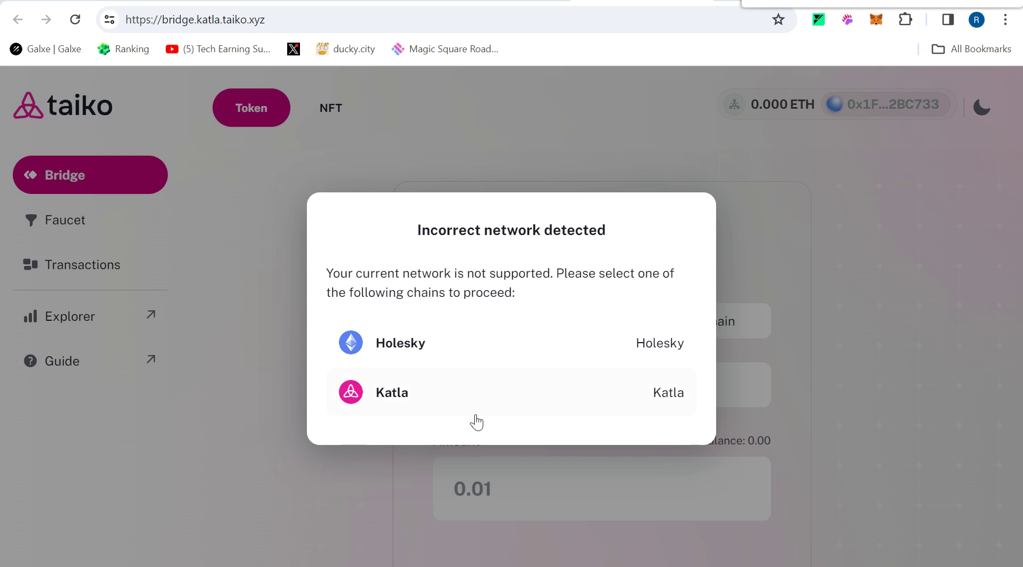
{"action": "left_click", "coordinate": [447, 355]}
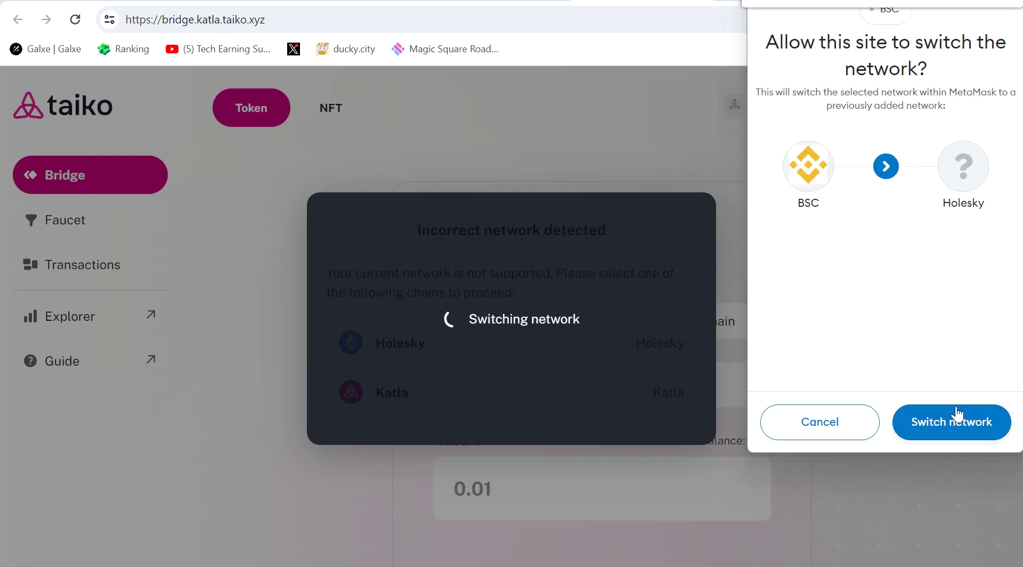
{"action": "left_click", "coordinate": [958, 421]}
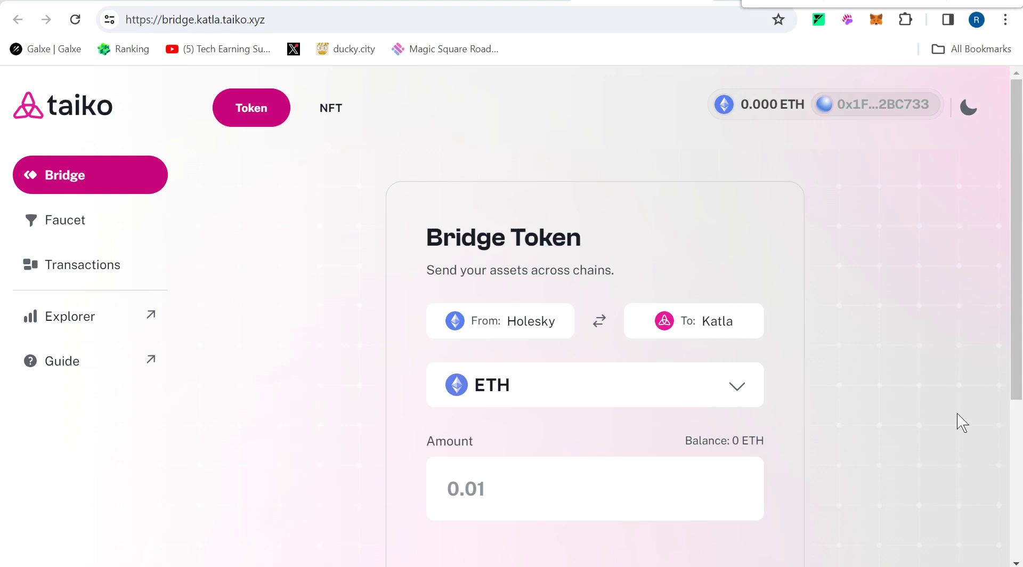
Step: Reverse the bridge direction, approve adding the Katla network to MetaMask and reject the switch to Katla
{"action": "left_click", "coordinate": [603, 323]}
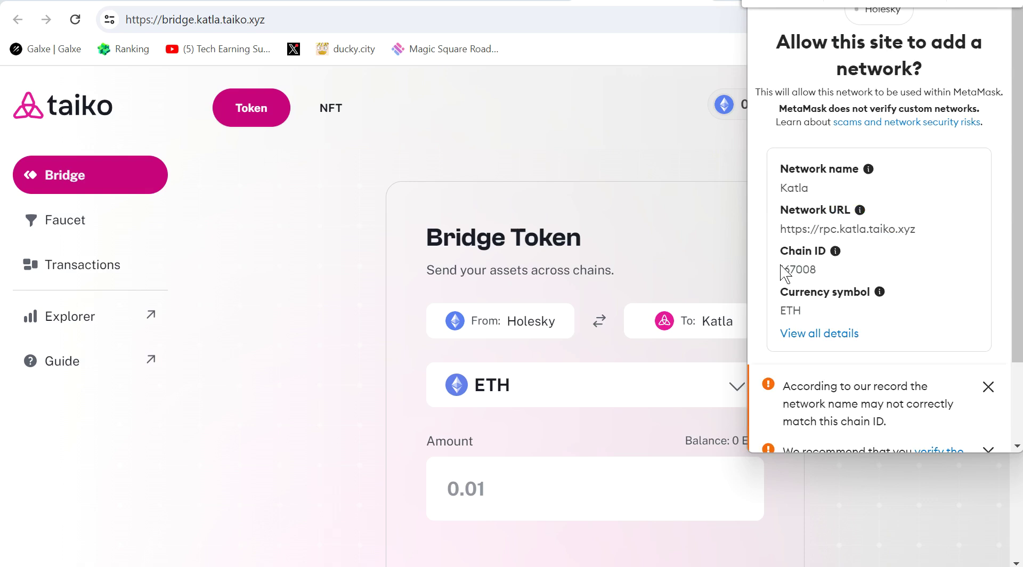
{"action": "left_click_drag", "start_coordinate": [1019, 328], "coordinate": [1022, 468]}
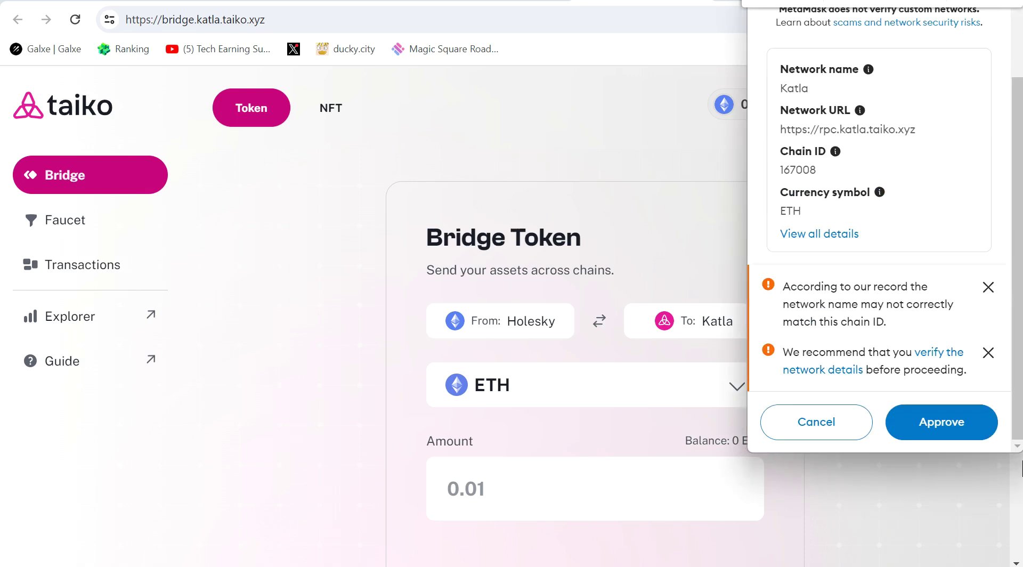
{"action": "left_click", "coordinate": [953, 435]}
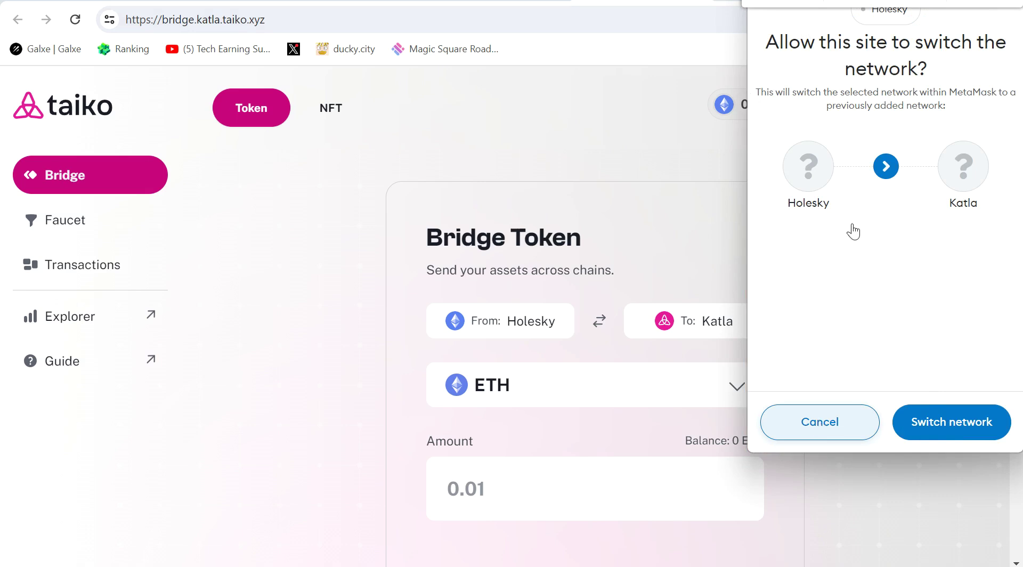
{"action": "left_click", "coordinate": [821, 420]}
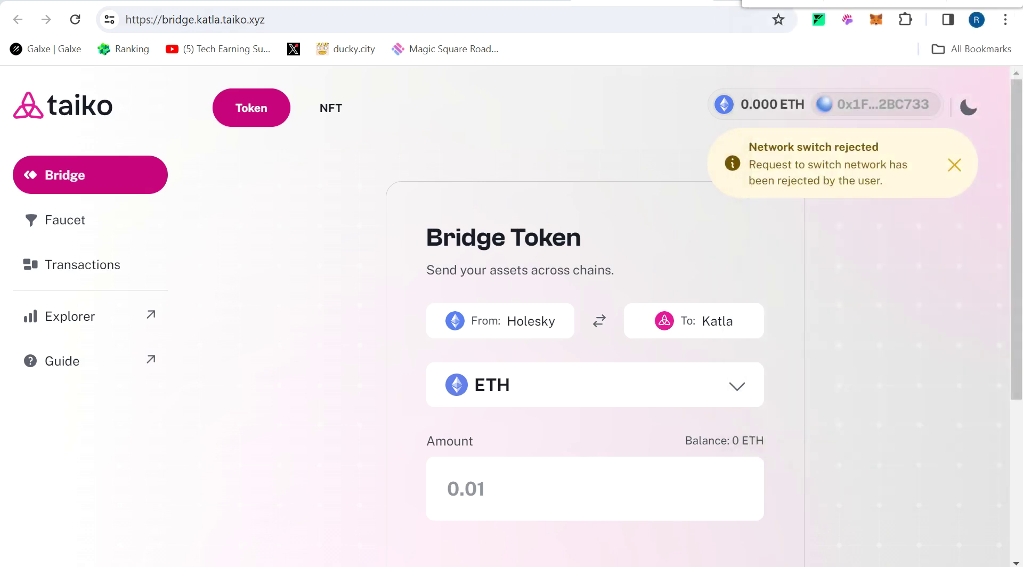
Step: Open the Taiko faucet page and select HORSE as the token to mint
{"action": "left_click", "coordinate": [81, 230]}
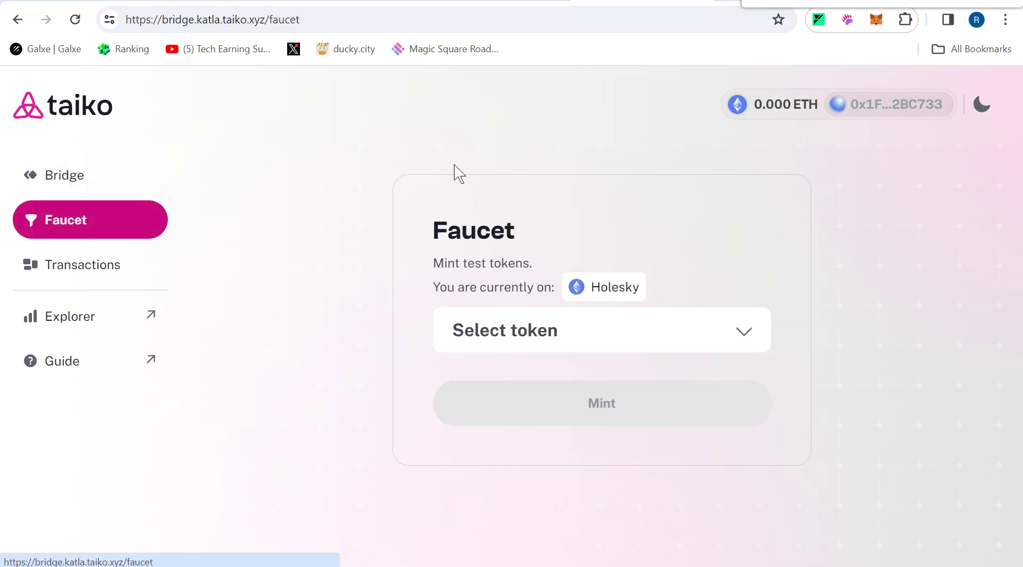
{"action": "left_click", "coordinate": [714, 327]}
{"action": "left_click", "coordinate": [649, 397]}
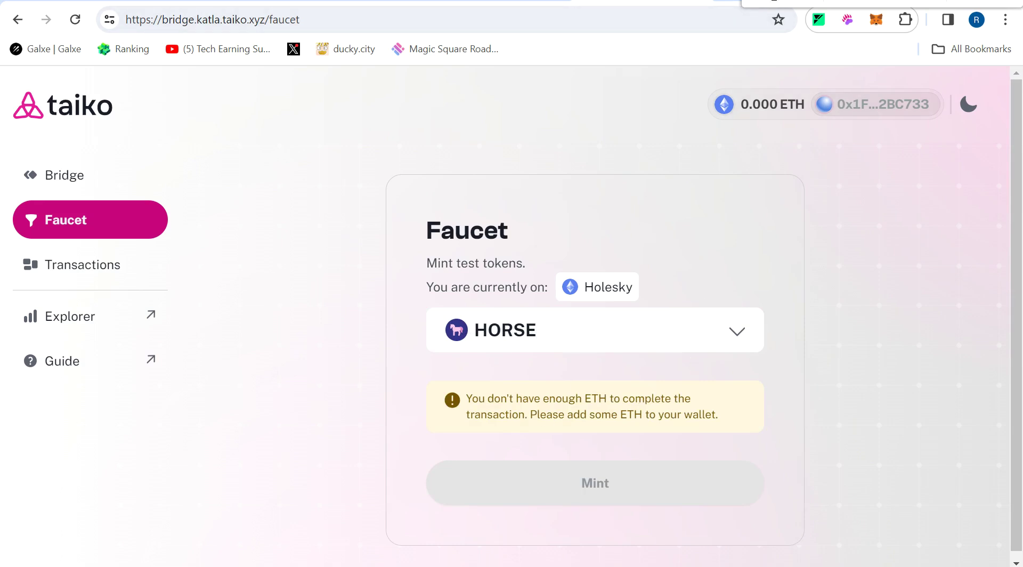
Step: Open the pk910 Holesky PoW faucet from faucetlink.to and start mining HolETH for the wallet address
{"action": "key", "text": "ctrl+Tab"}
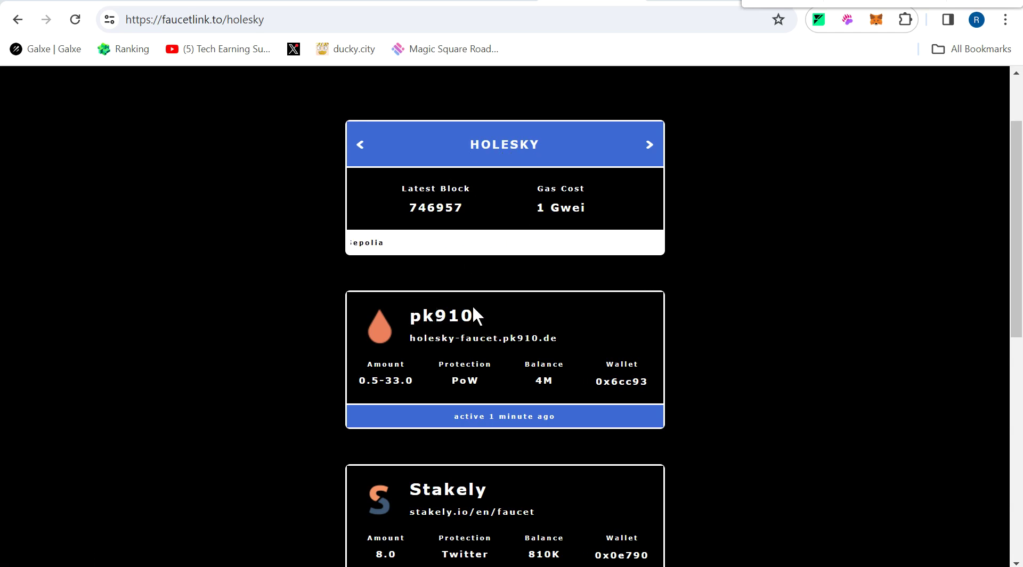
{"action": "left_click", "coordinate": [429, 340]}
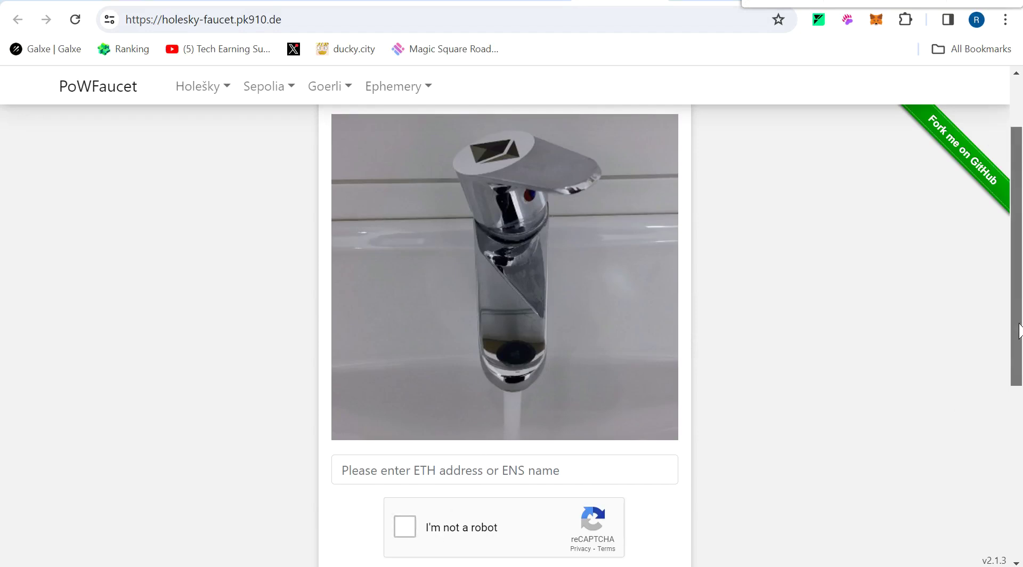
{"action": "scroll", "coordinate": [504, 496], "scroll_direction": "down", "scroll_amount": 2}
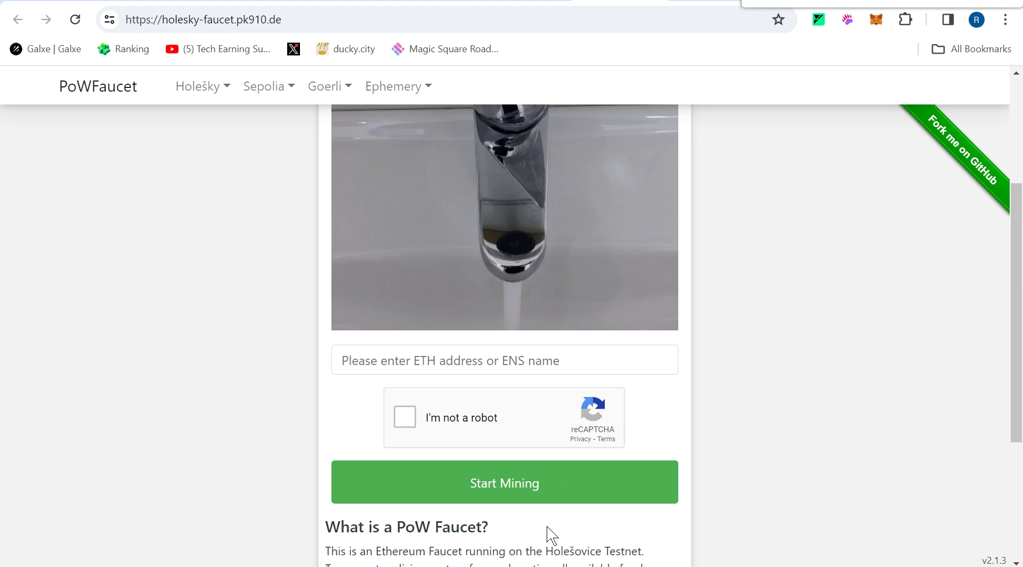
{"action": "left_click_drag", "start_coordinate": [1015, 347], "coordinate": [992, 283]}
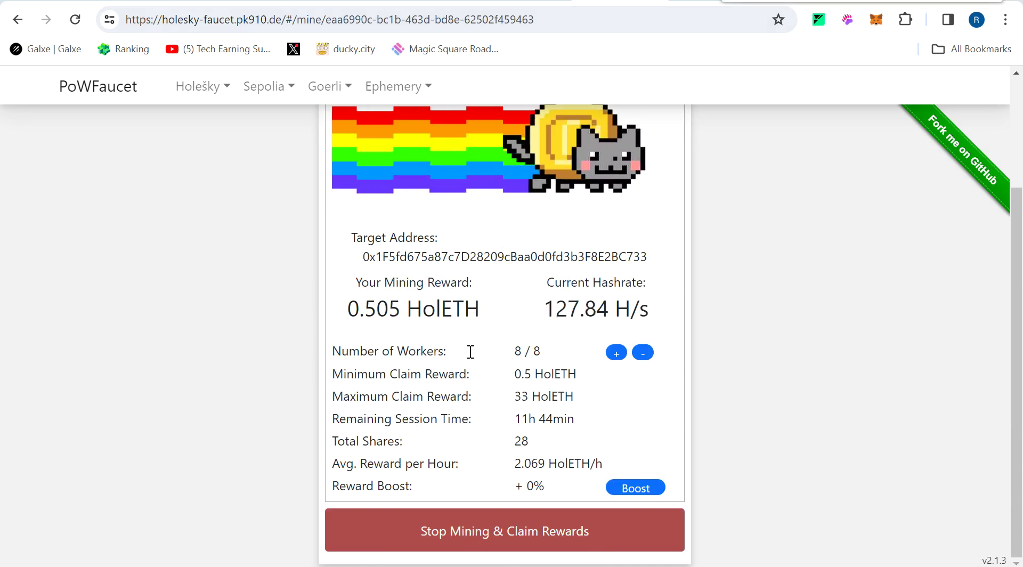
Step: Stop mining, claim the HolETH reward and check the wallet balance in MetaMask
{"action": "left_click", "coordinate": [482, 541]}
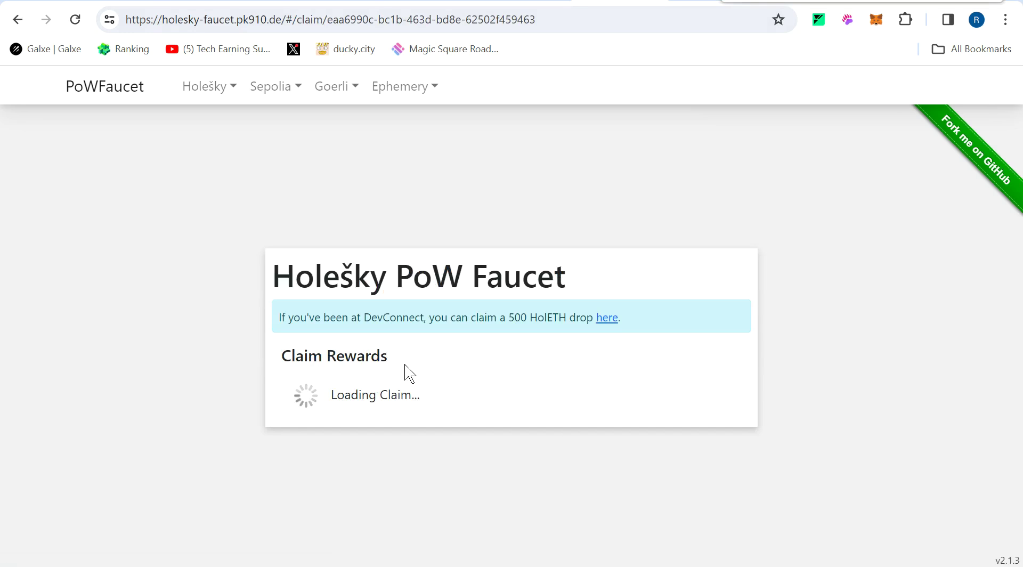
{"action": "left_click", "coordinate": [510, 434]}
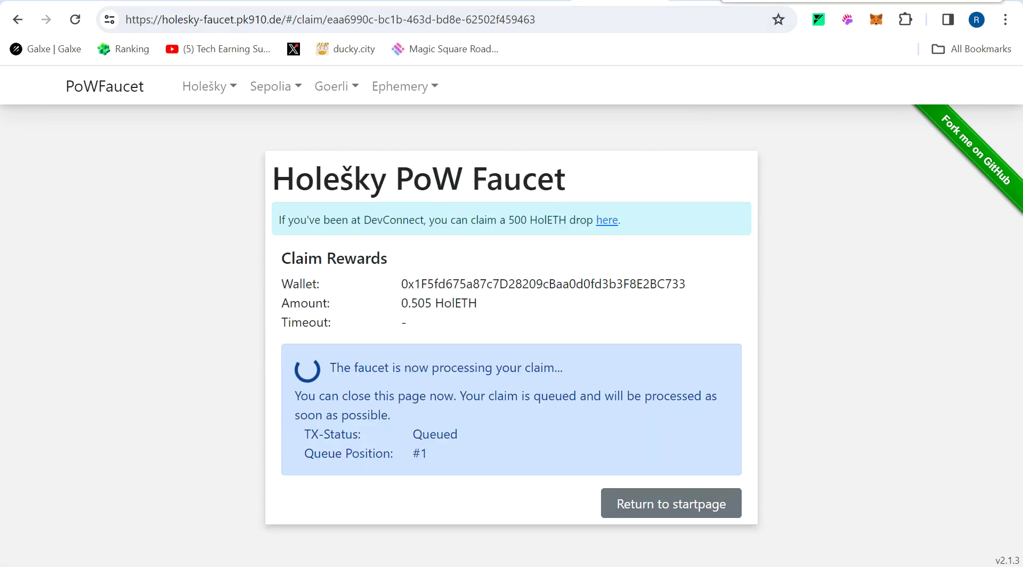
{"action": "left_click", "coordinate": [876, 19]}
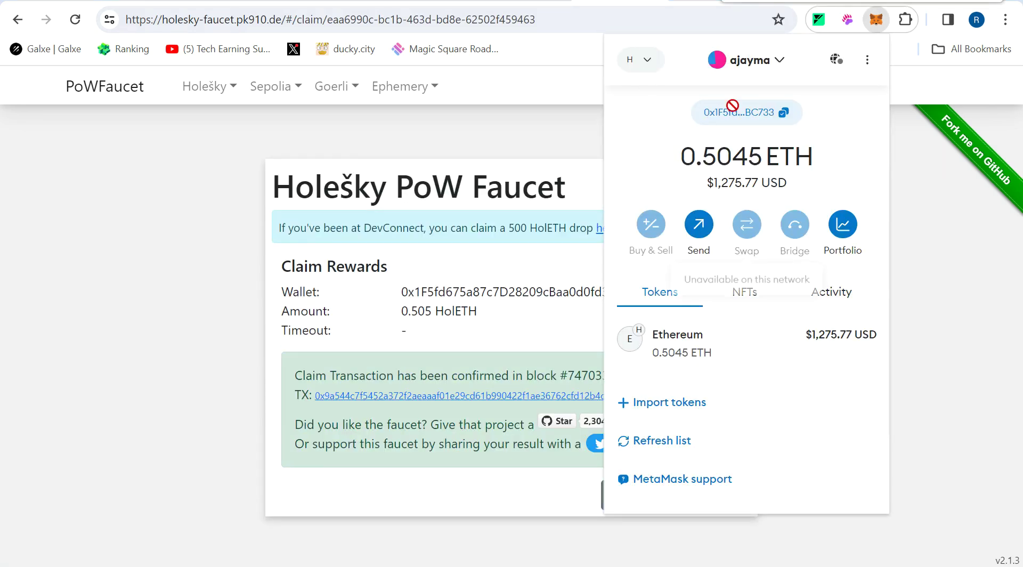
Step: Return to the Taiko faucet, reload the page and mint the HORSE test token on Holesky
{"action": "left_click", "coordinate": [753, 1]}
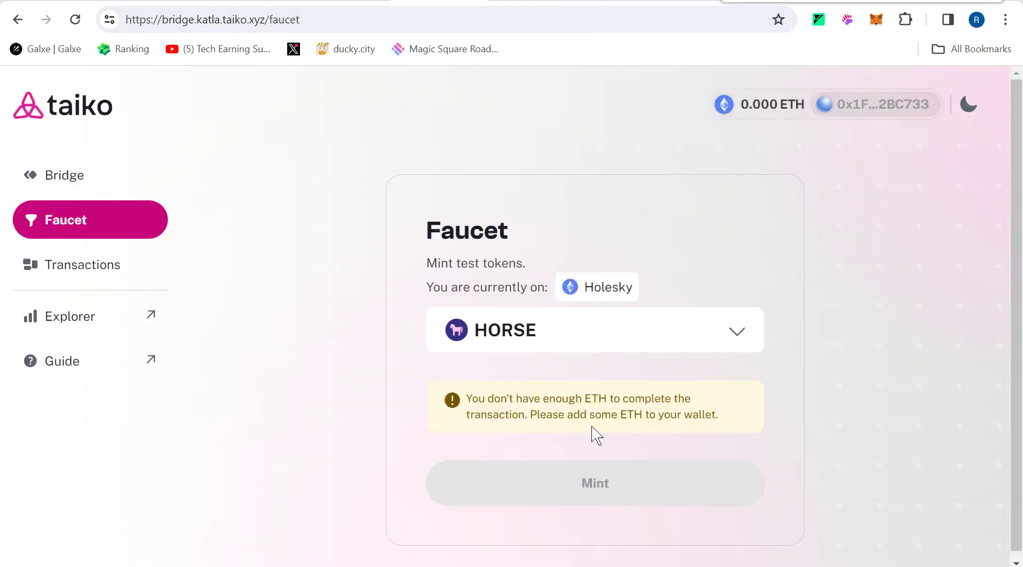
{"action": "left_click", "coordinate": [710, 349]}
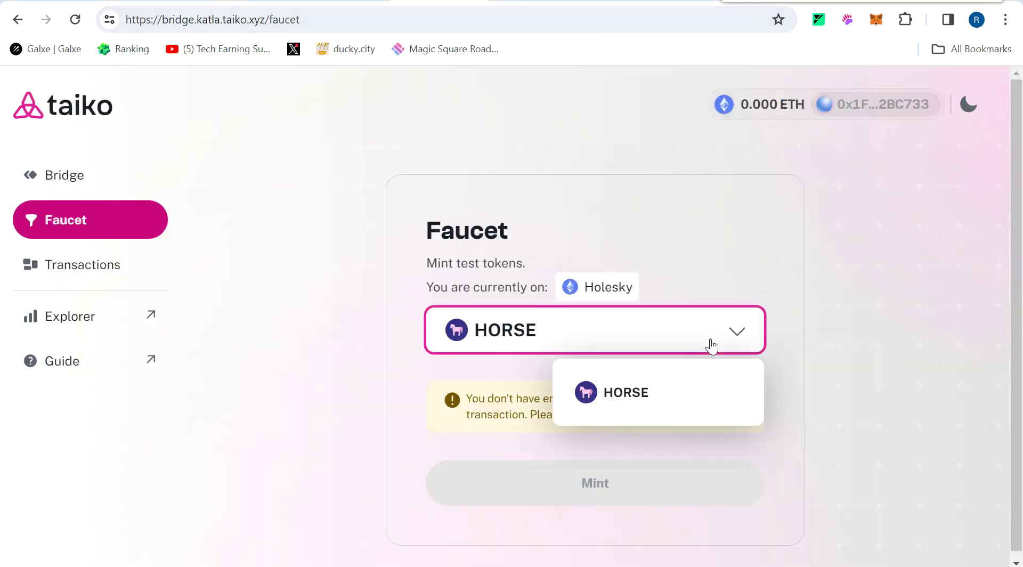
{"action": "left_click", "coordinate": [598, 390]}
{"action": "left_click", "coordinate": [75, 19]}
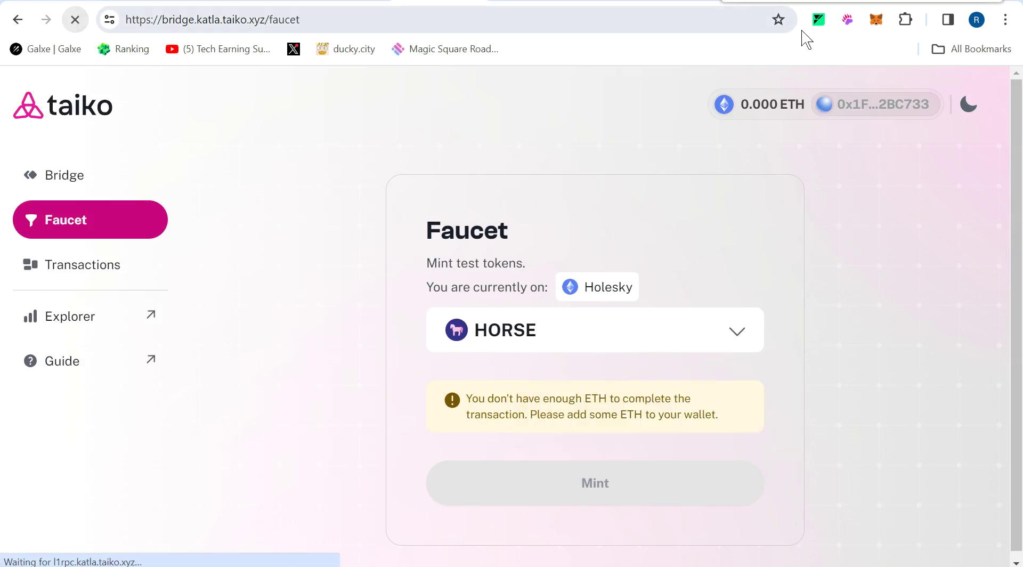
{"action": "left_click", "coordinate": [598, 330]}
{"action": "left_click", "coordinate": [602, 391]}
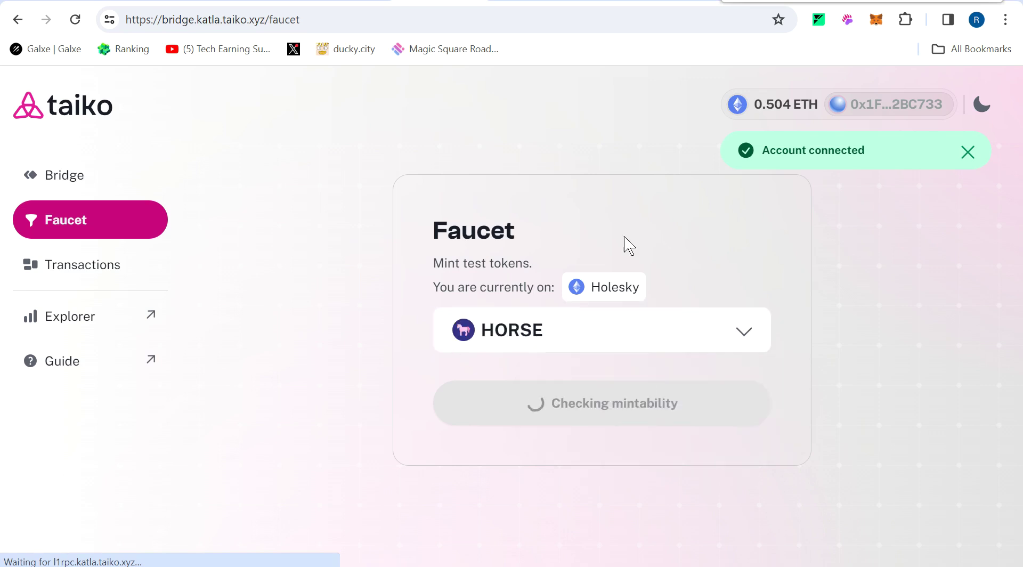
{"action": "left_click", "coordinate": [613, 410]}
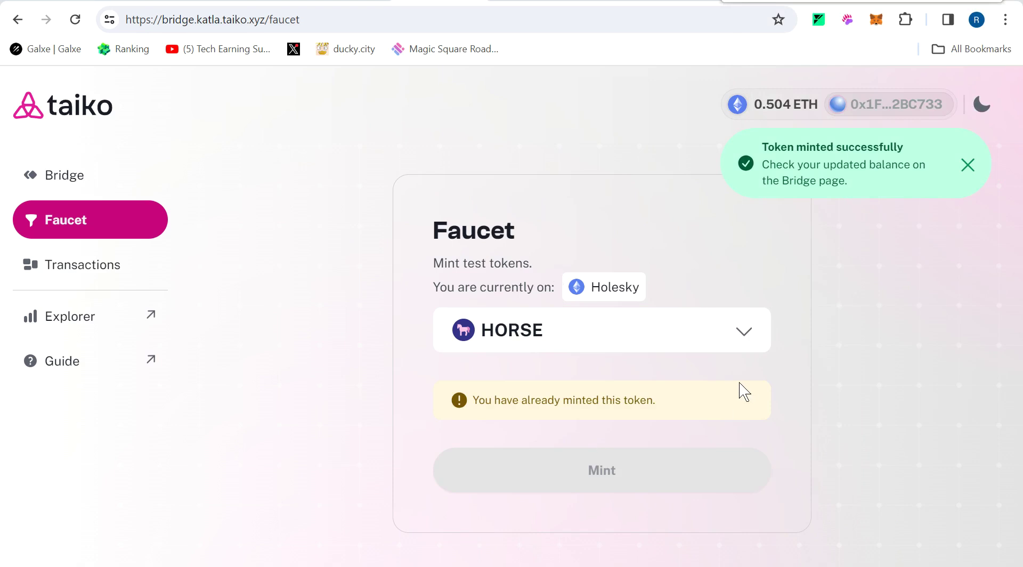
Step: Bridge 0.2 ETH from Holesky to the Katla destination chain on the Taiko bridge page
{"action": "left_click", "coordinate": [96, 184]}
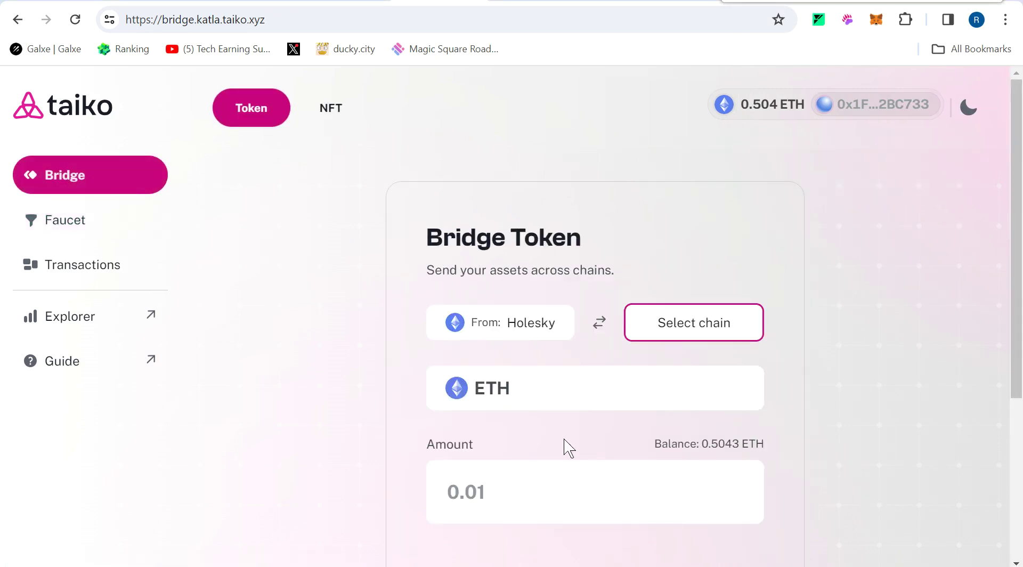
{"action": "left_click", "coordinate": [712, 330]}
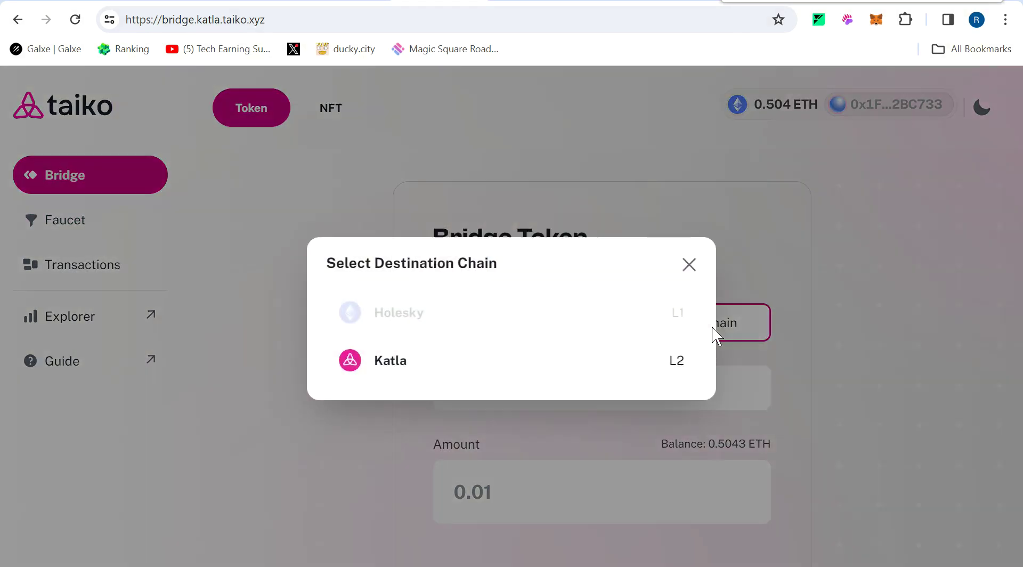
{"action": "left_click", "coordinate": [459, 375]}
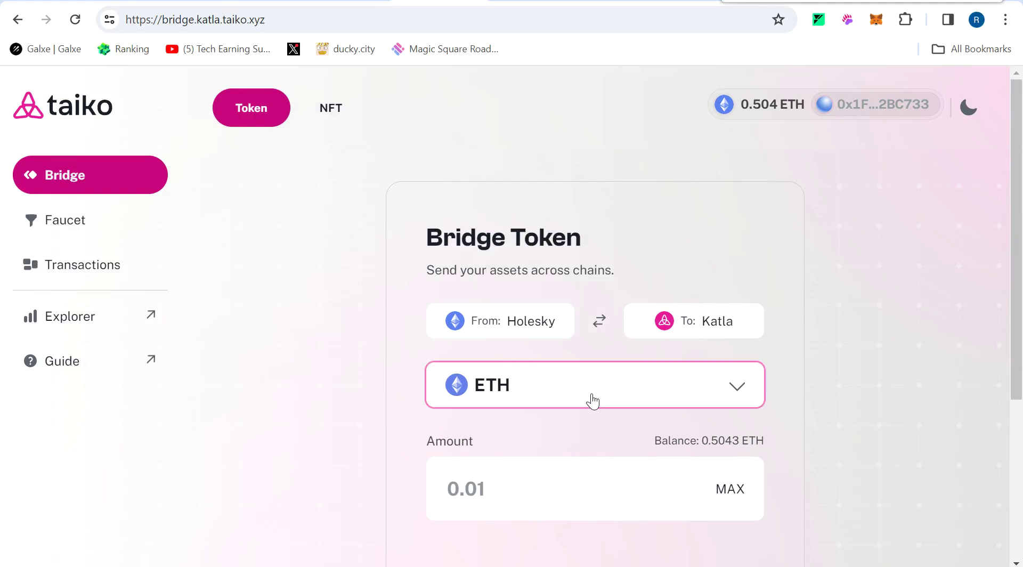
{"action": "left_click", "coordinate": [540, 499]}
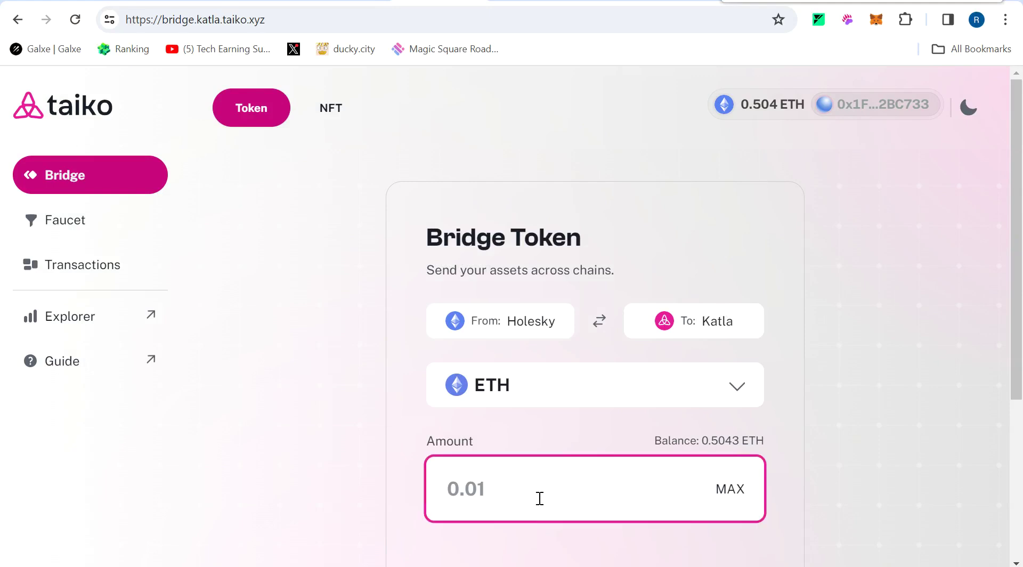
{"action": "type", "text": "0.2"}
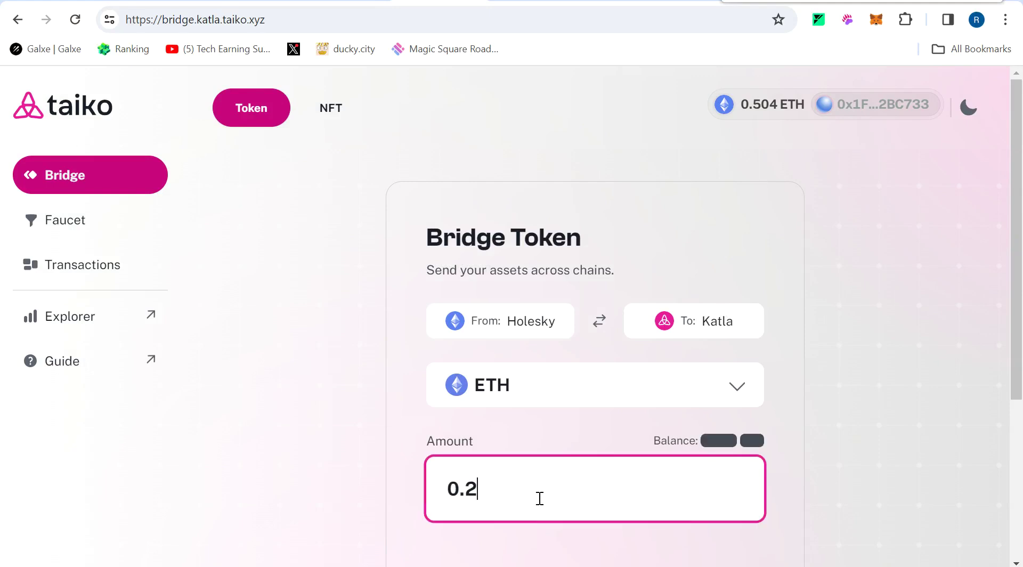
{"action": "scroll", "coordinate": [540, 498], "scroll_direction": "down", "scroll_amount": 3}
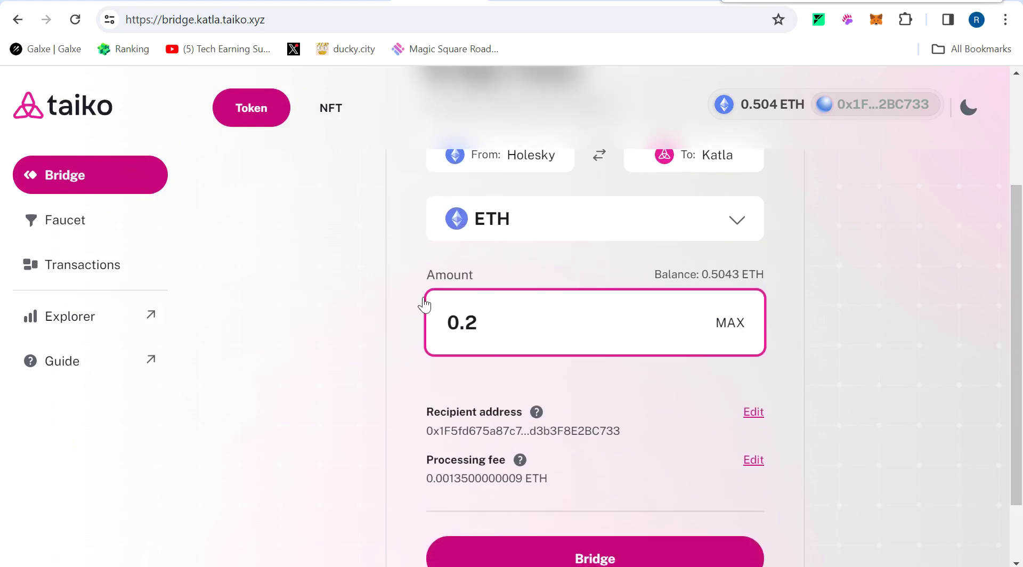
{"action": "left_click", "coordinate": [578, 554]}
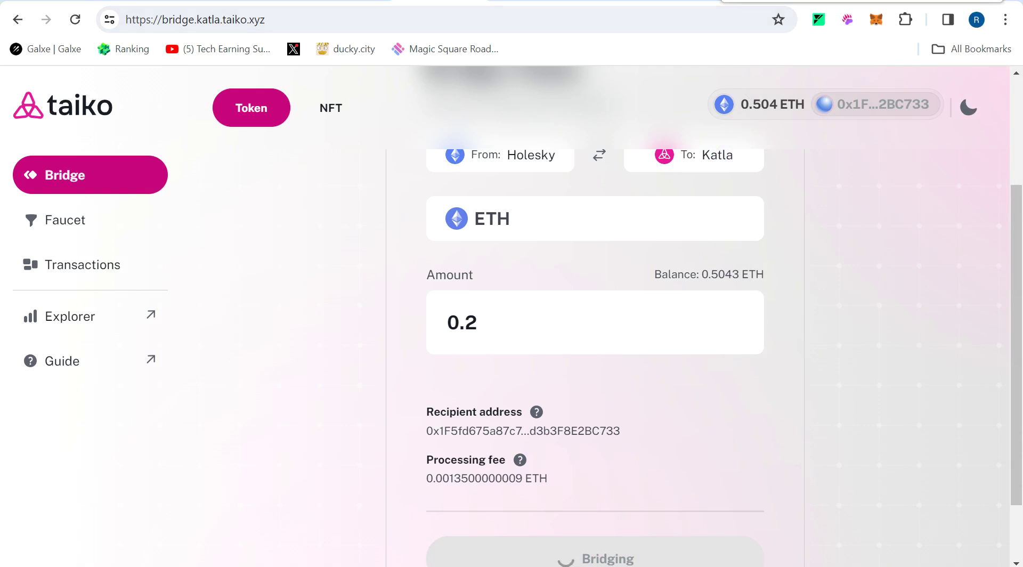
Step: Approve and bridge 20 HORSE from Holesky to Katla on the Taiko bridge page
{"action": "left_click", "coordinate": [740, 217]}
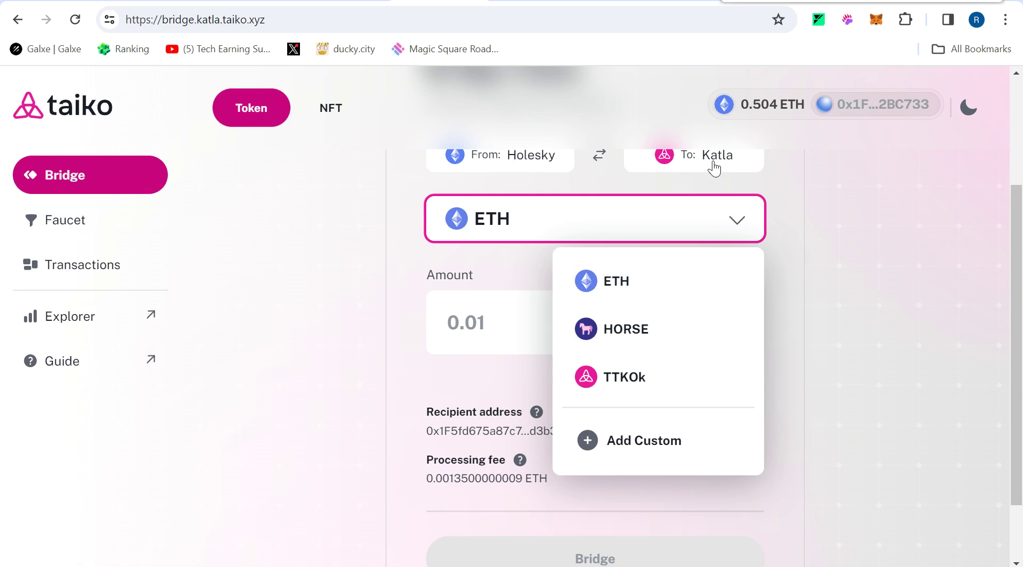
{"action": "left_click", "coordinate": [642, 327]}
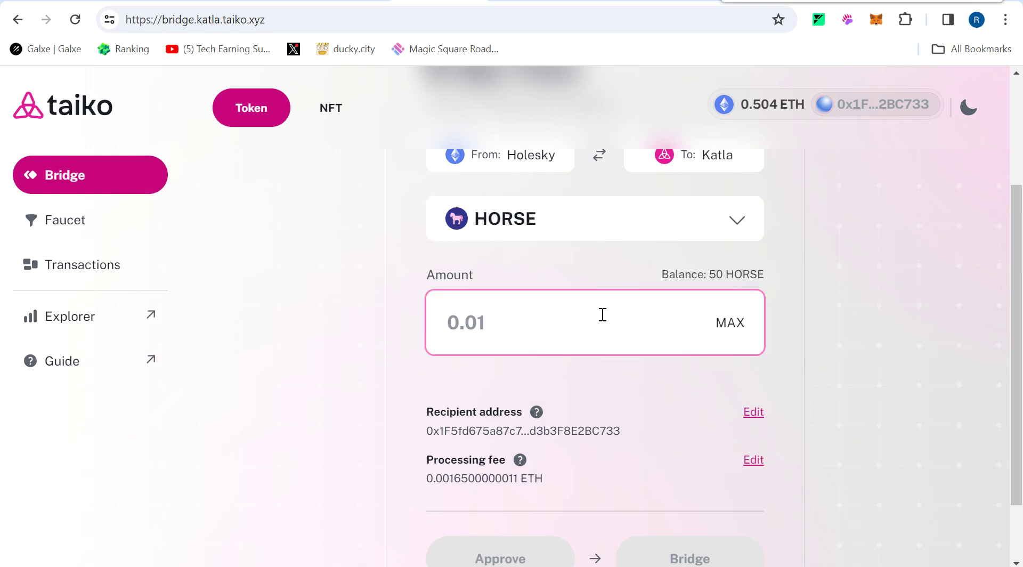
{"action": "left_click", "coordinate": [577, 314]}
{"action": "type", "text": "20"}
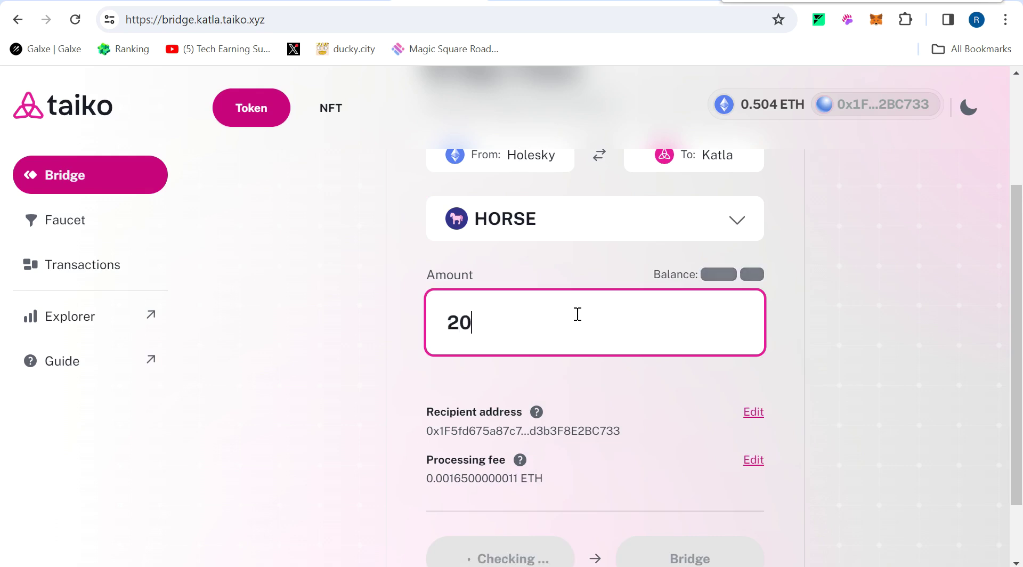
{"action": "scroll", "coordinate": [853, 362], "scroll_direction": "down", "scroll_amount": 1}
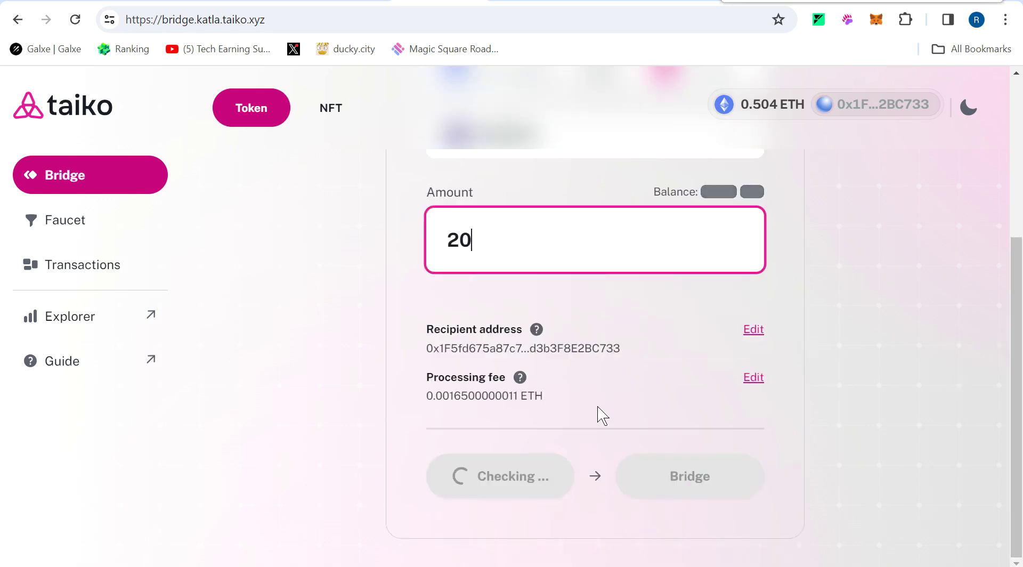
{"action": "left_click", "coordinate": [535, 481]}
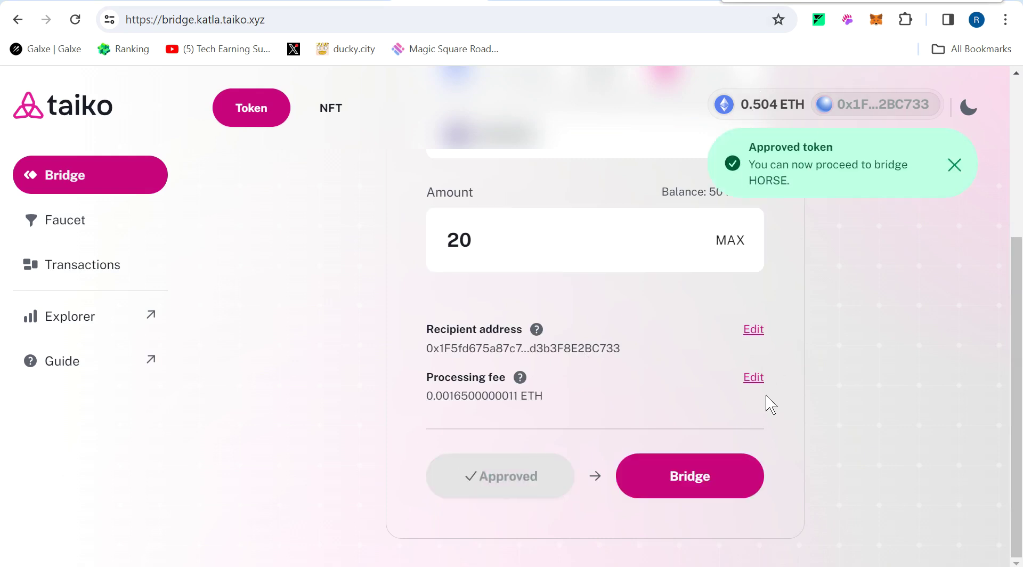
{"action": "left_click", "coordinate": [726, 480]}
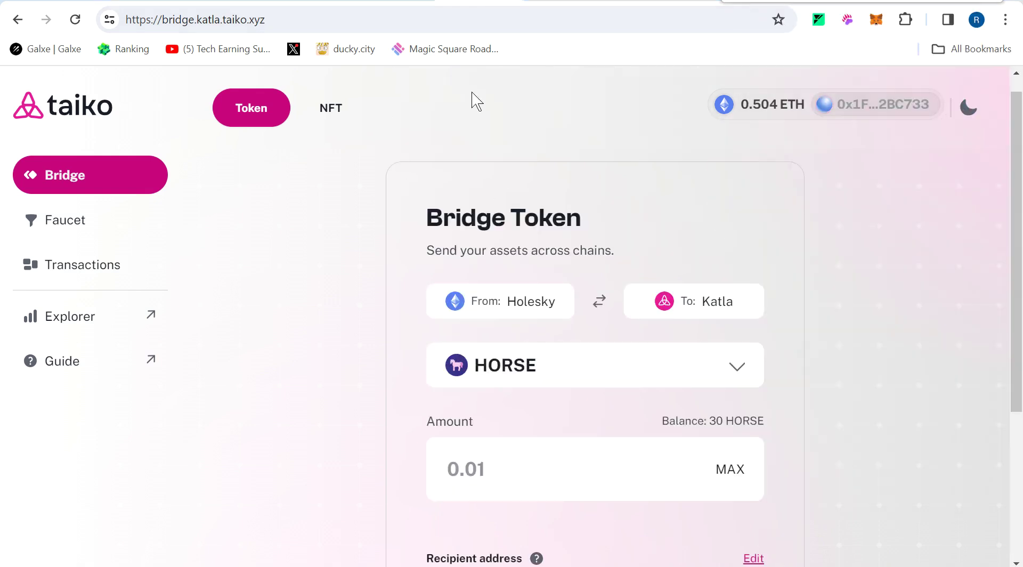
Step: Open the Taiko Katla swap page, connect the MetaMask wallet and switch it to the Taiko Katla network
{"action": "left_click", "coordinate": [400, 2]}
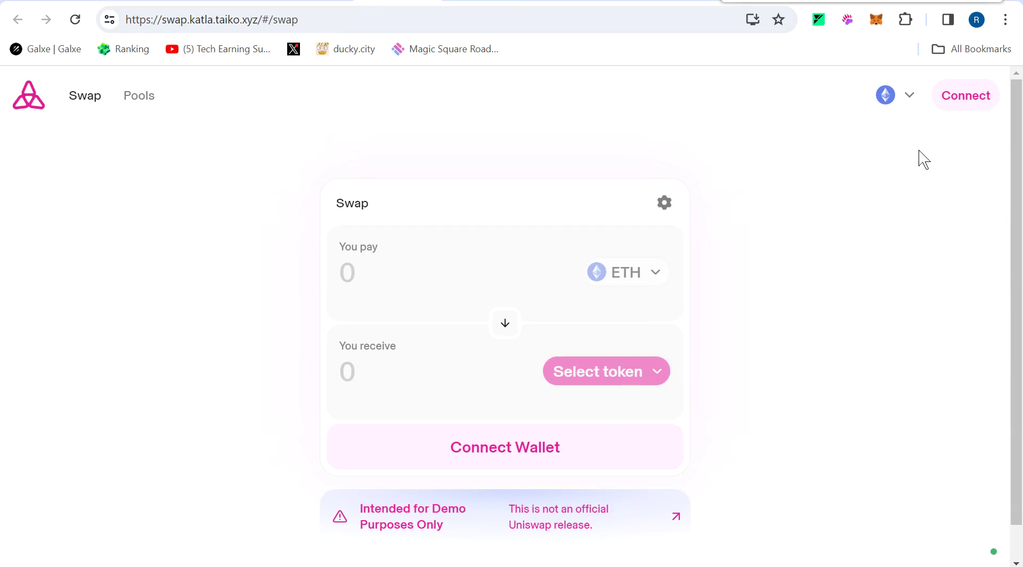
{"action": "left_click", "coordinate": [953, 109]}
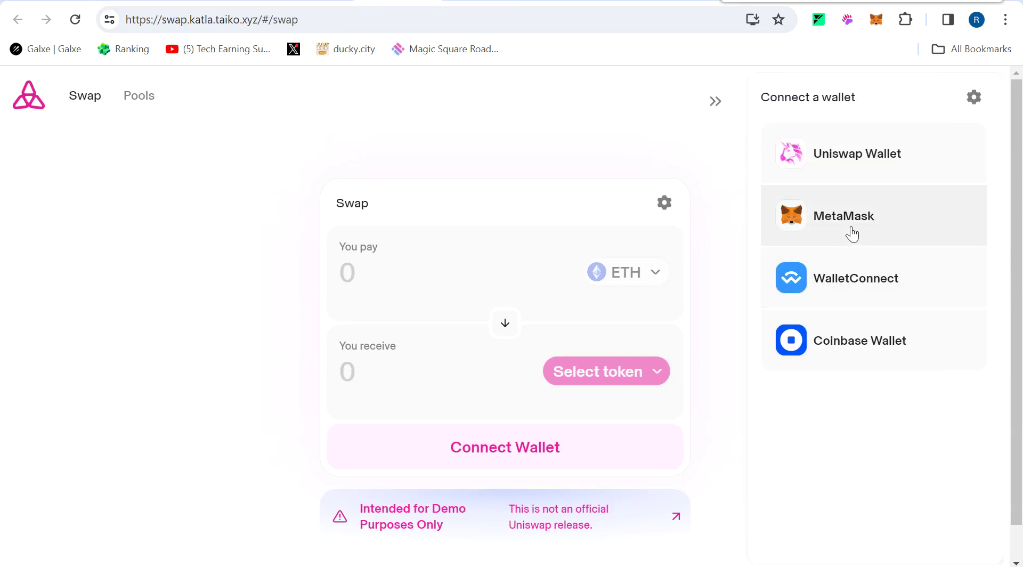
{"action": "left_click", "coordinate": [853, 233]}
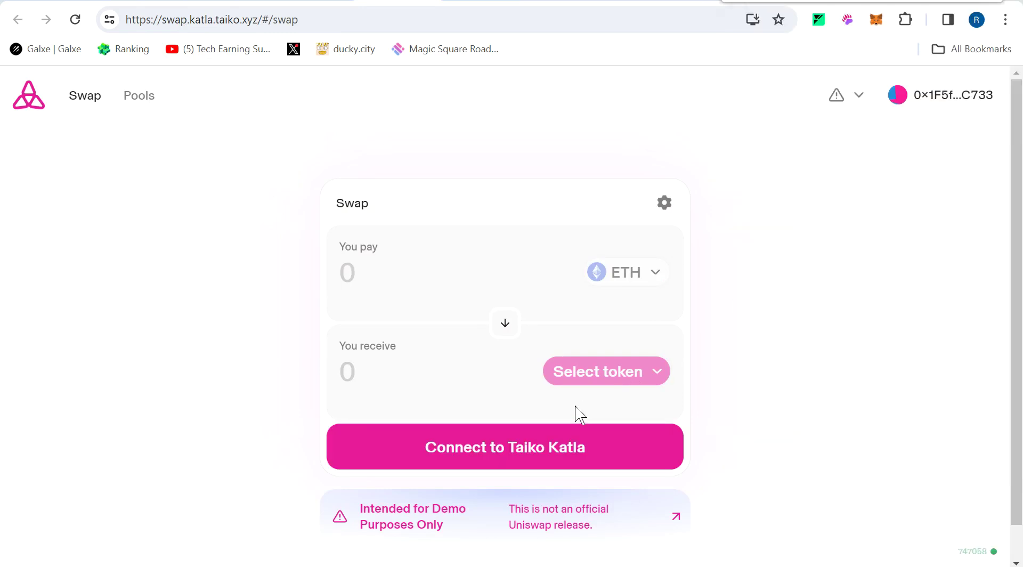
{"action": "left_click", "coordinate": [565, 454]}
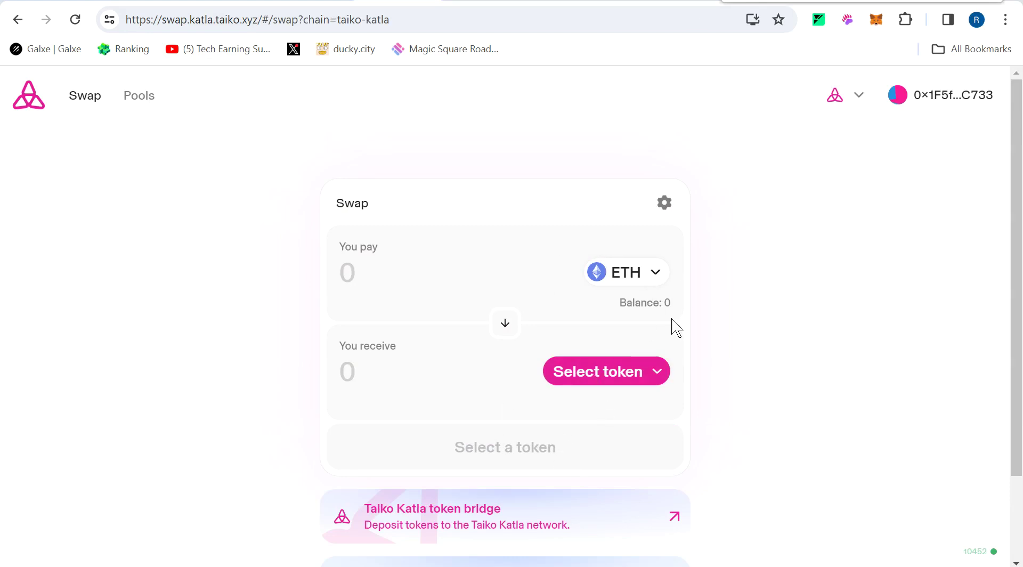
Step: Read the note about L1 bridging time on the Taiko bridge page and return to the swap page
{"action": "key", "text": "ctrl+Tab"}
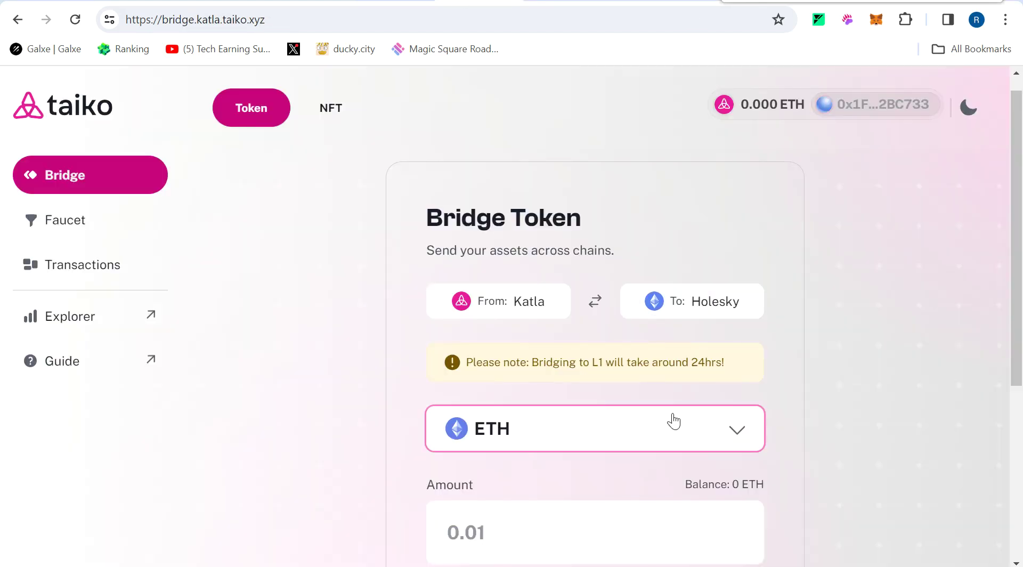
{"action": "left_click_drag", "start_coordinate": [554, 365], "coordinate": [721, 360]}
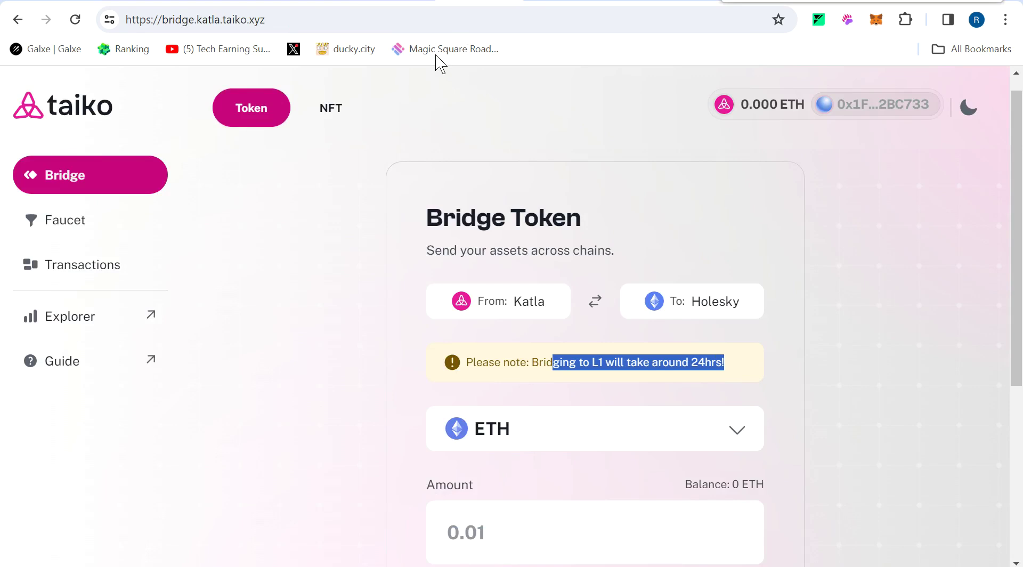
{"action": "key", "text": "ctrl+shift+Tab"}
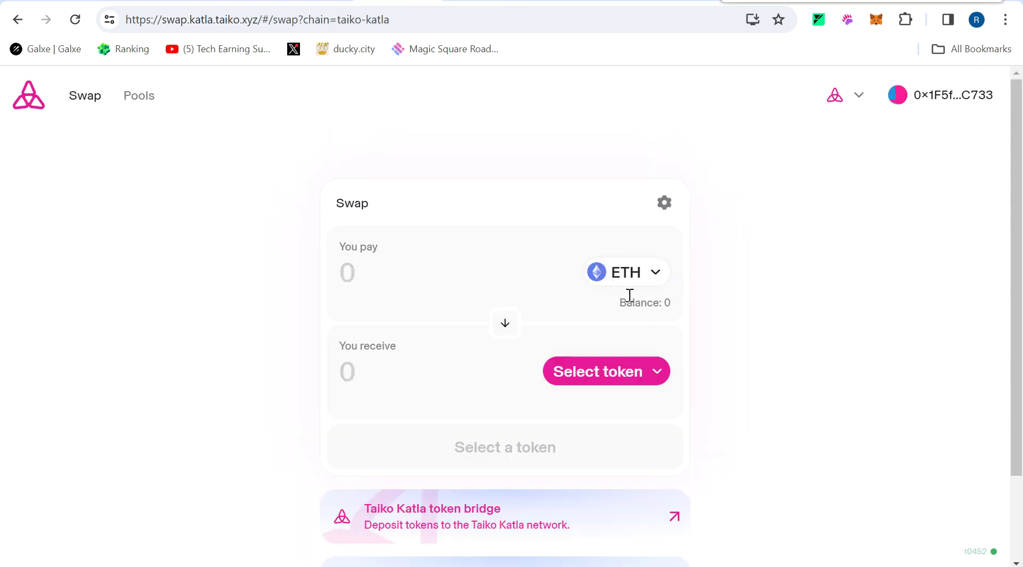
Step: Review the tokens available to receive in a swap and close the token list without choosing one
{"action": "left_click", "coordinate": [636, 392]}
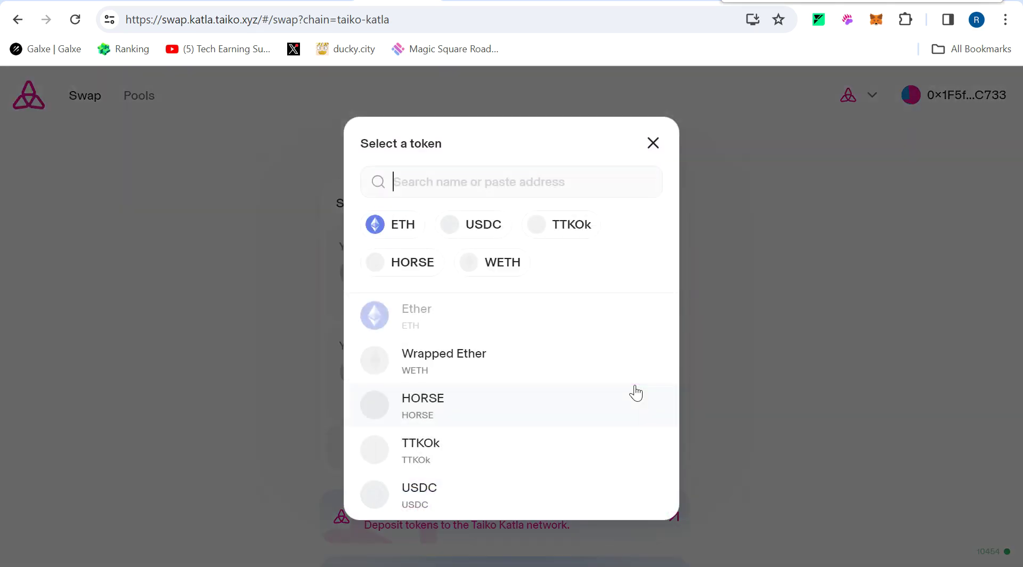
{"action": "left_click", "coordinate": [654, 143]}
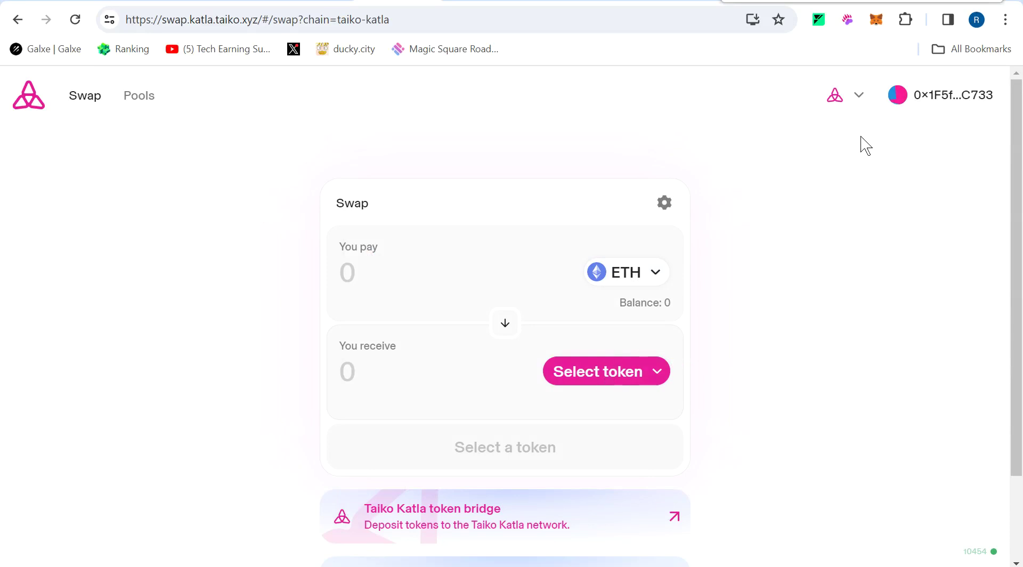
{"action": "left_click", "coordinate": [631, 386]}
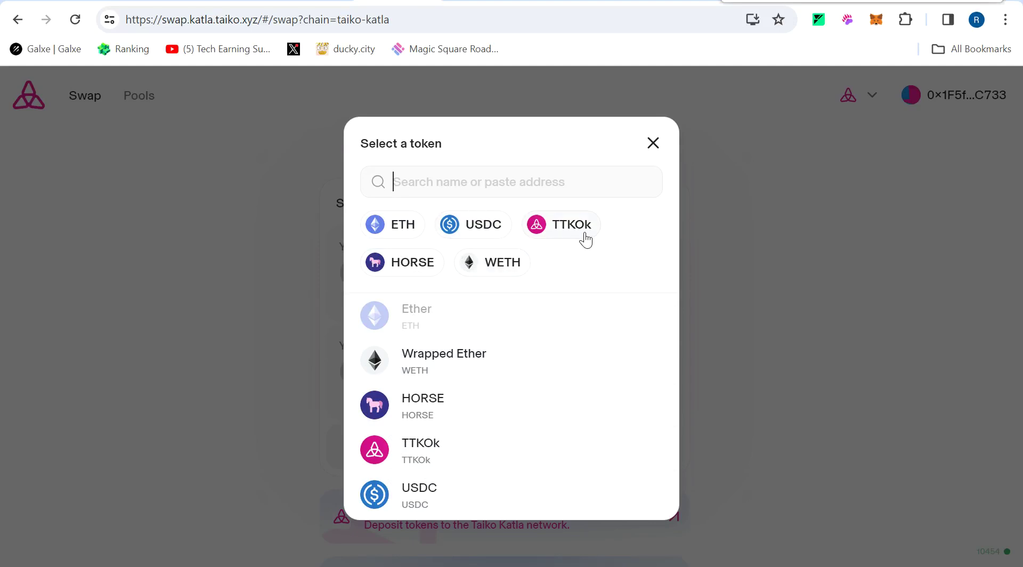
{"action": "left_click", "coordinate": [653, 143]}
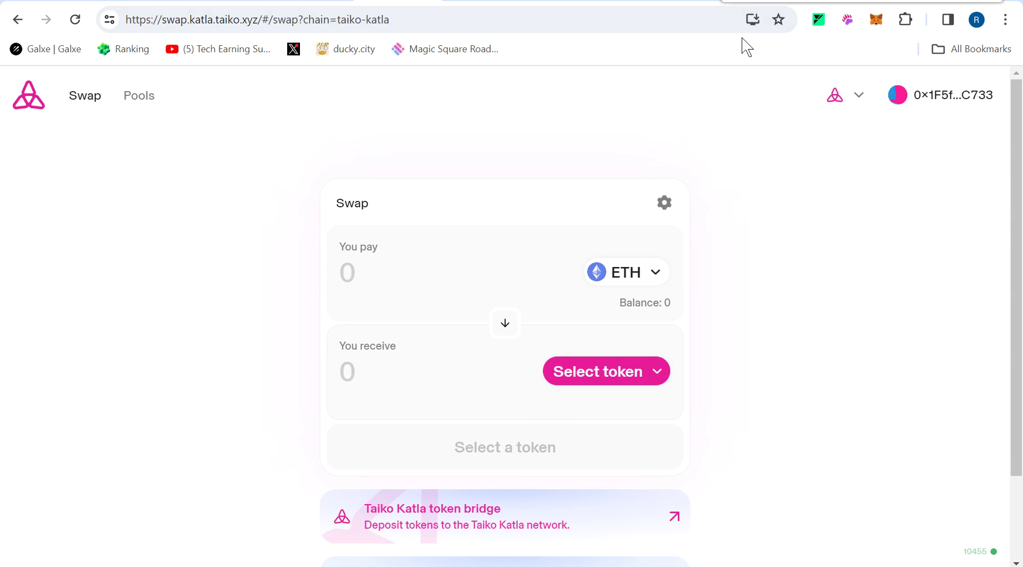
Step: Read the Taiko docs guide on deploying a contract, including the Foundry, Hardhat, Remix and thirdweb sections
{"action": "key", "text": "ctrl+Tab"}
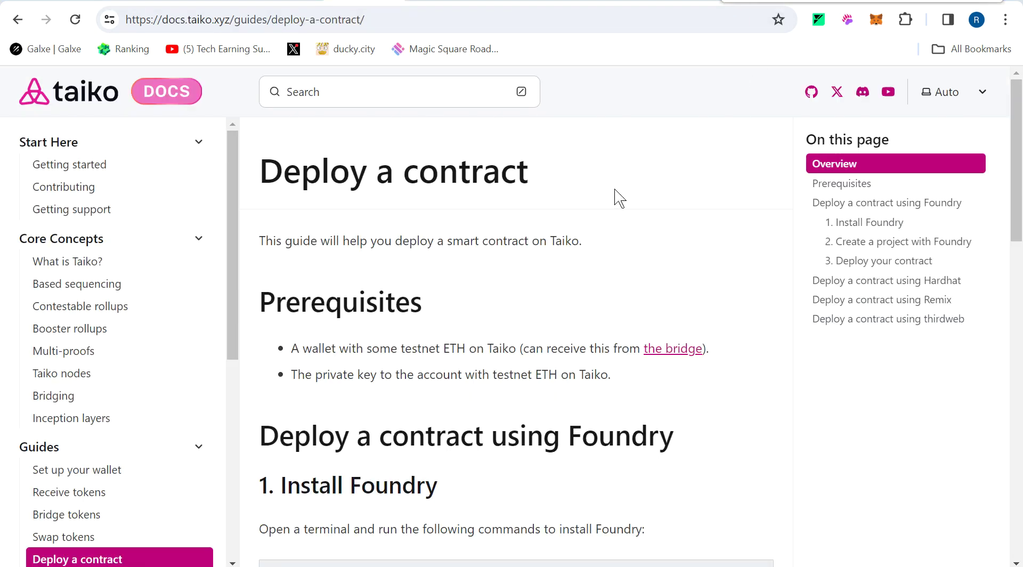
{"action": "key", "text": "Page_Down"}
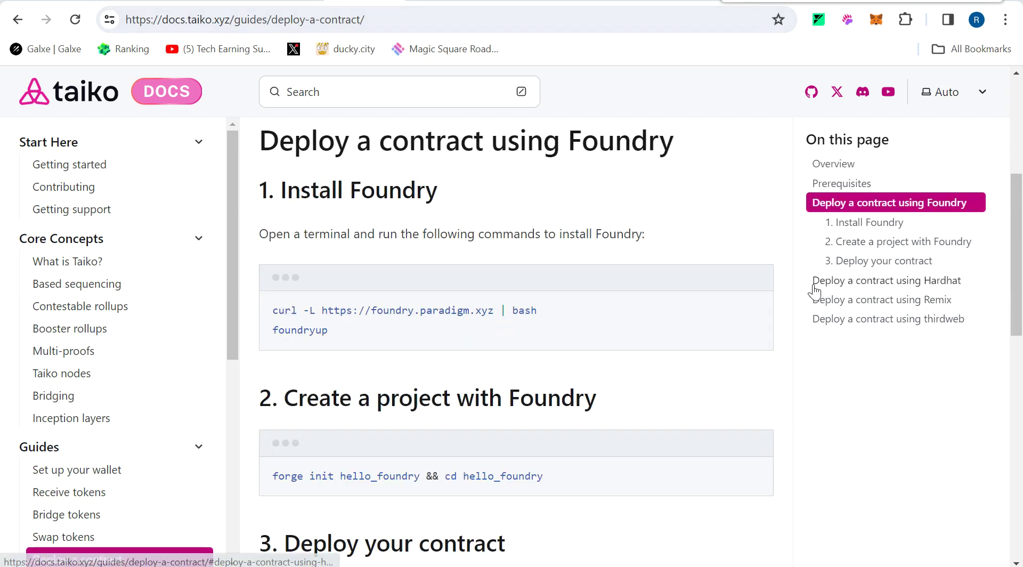
{"action": "left_click_drag", "start_coordinate": [1016, 309], "coordinate": [1018, 479]}
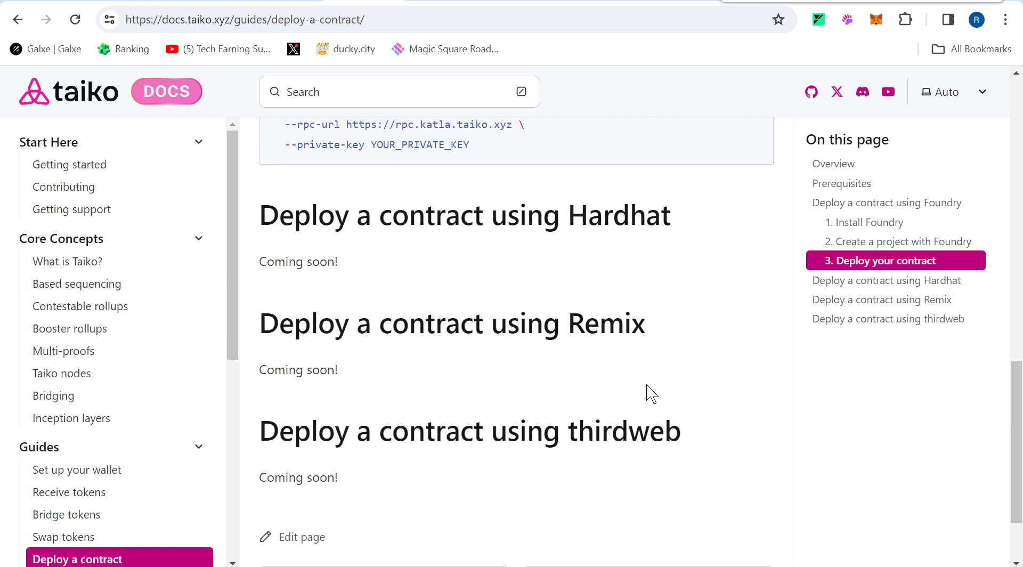
{"action": "left_click_drag", "start_coordinate": [390, 430], "coordinate": [801, 447]}
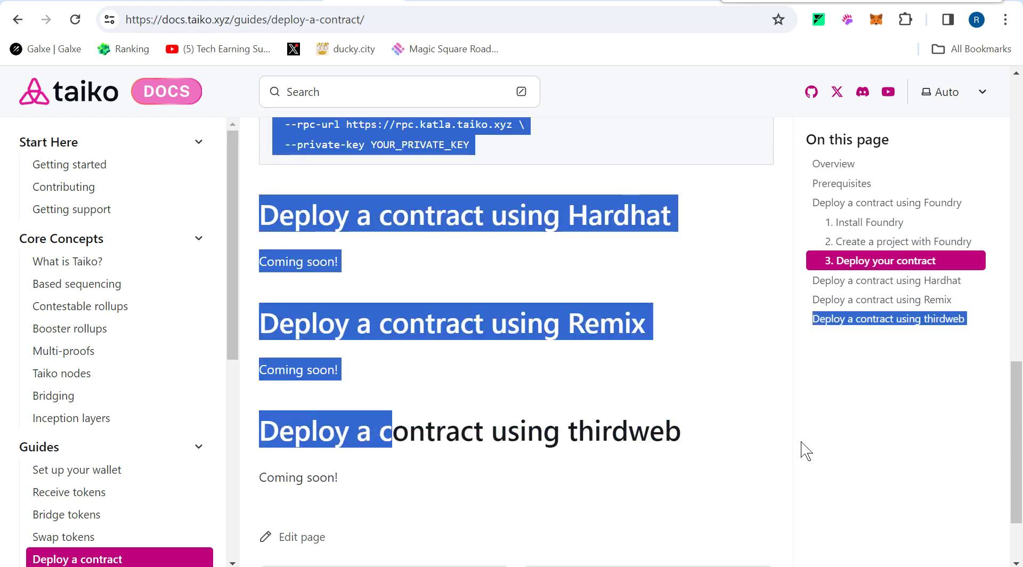
{"action": "left_click", "coordinate": [691, 454]}
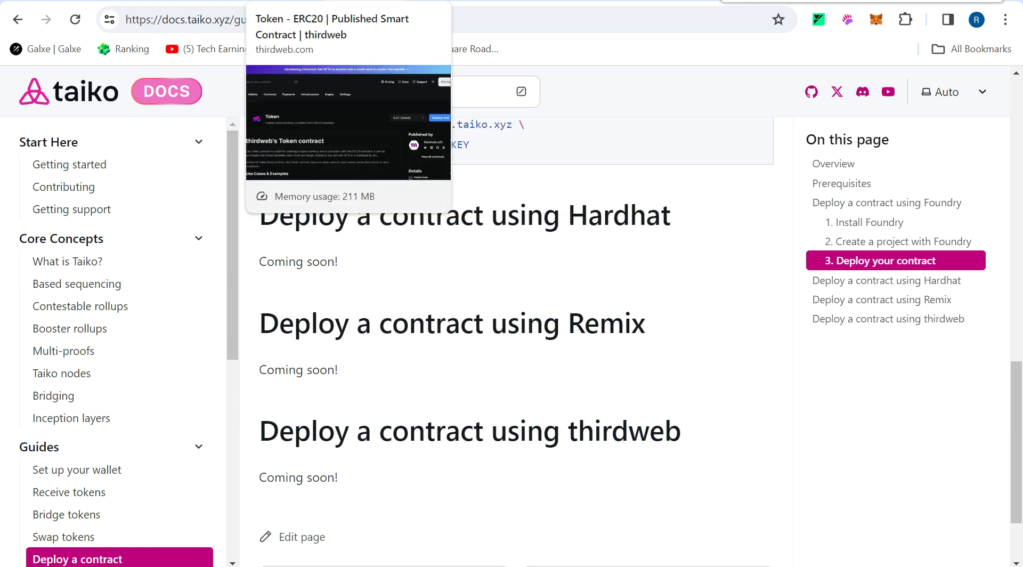
Step: Switch to thirdweb's Token contract page and connect the MetaMask wallet
{"action": "left_click", "coordinate": [309, 2]}
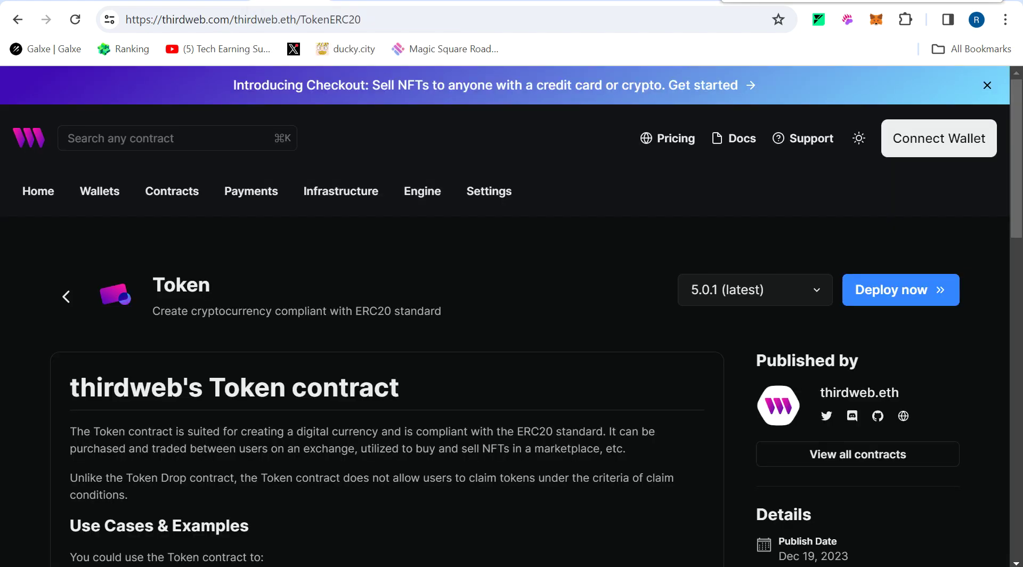
{"action": "left_click", "coordinate": [903, 142]}
{"action": "left_click", "coordinate": [376, 221]}
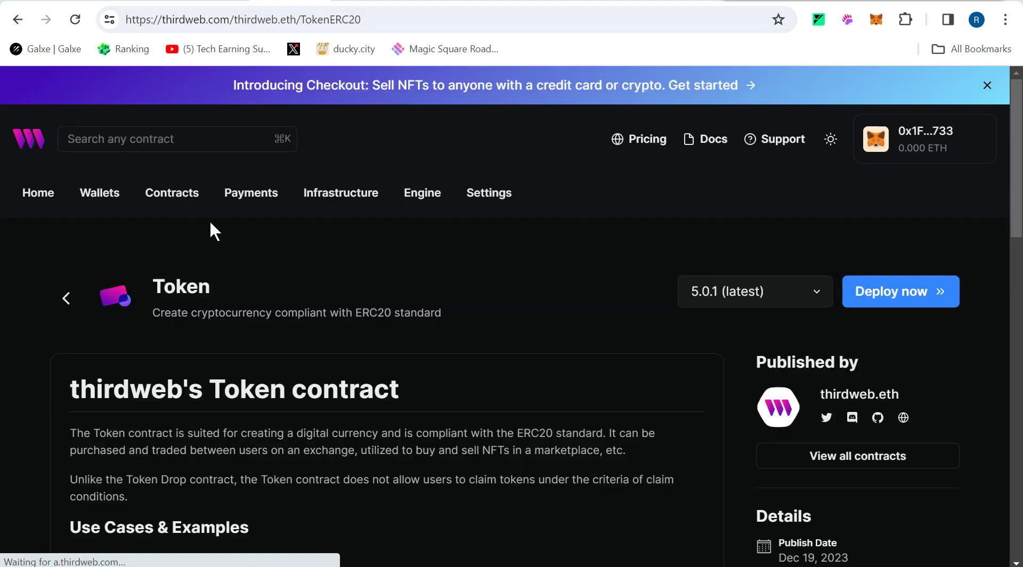
Step: Browse thirdweb's ready-to-deploy contracts from the contracts dashboard and open the popular ERC20 Token contract
{"action": "left_click", "coordinate": [190, 197]}
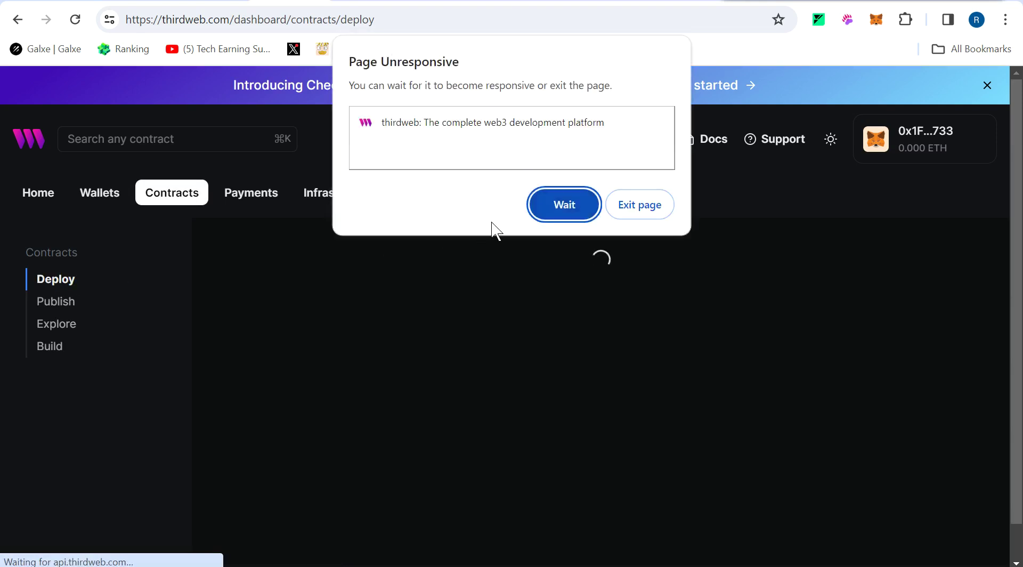
{"action": "left_click", "coordinate": [577, 213]}
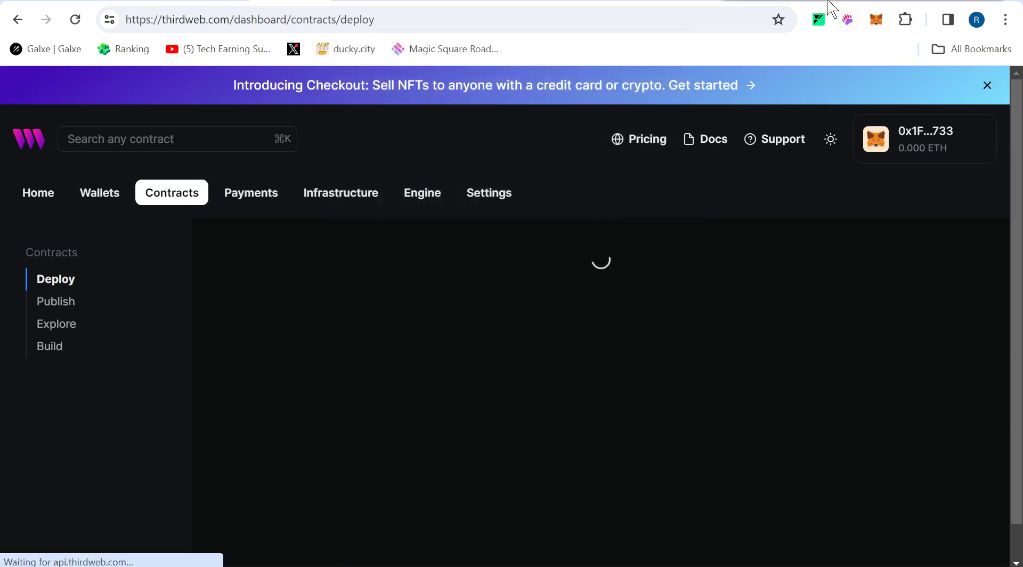
{"action": "scroll", "coordinate": [766, 149], "scroll_direction": "down", "scroll_amount": 3}
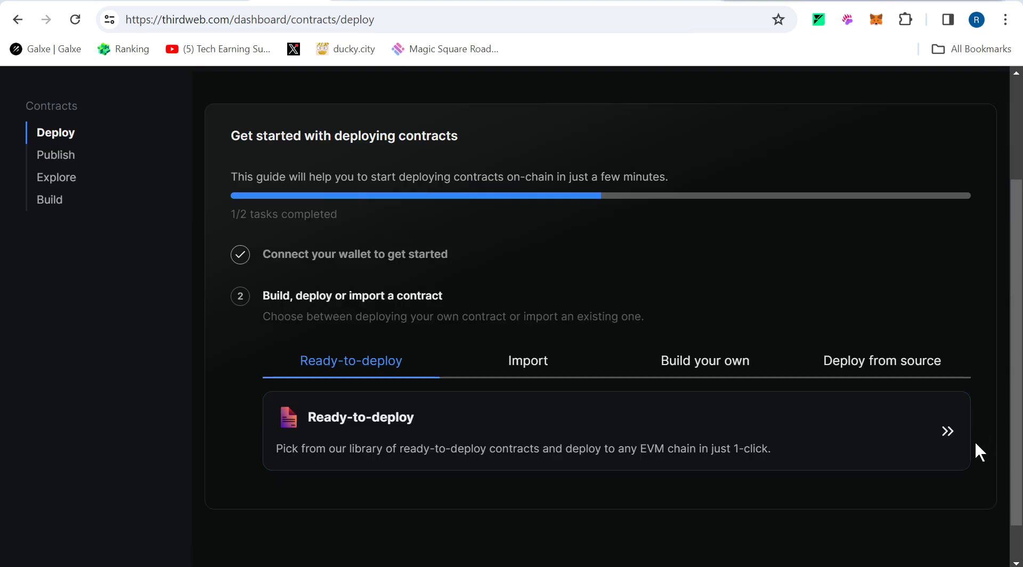
{"action": "left_click", "coordinate": [935, 440]}
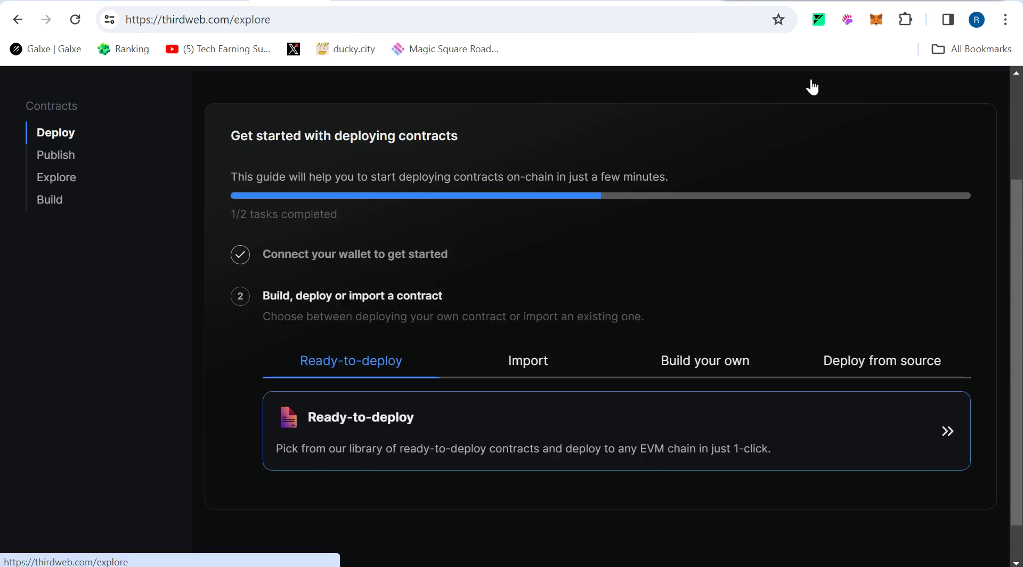
{"action": "scroll", "coordinate": [542, 411], "scroll_direction": "down", "scroll_amount": 6}
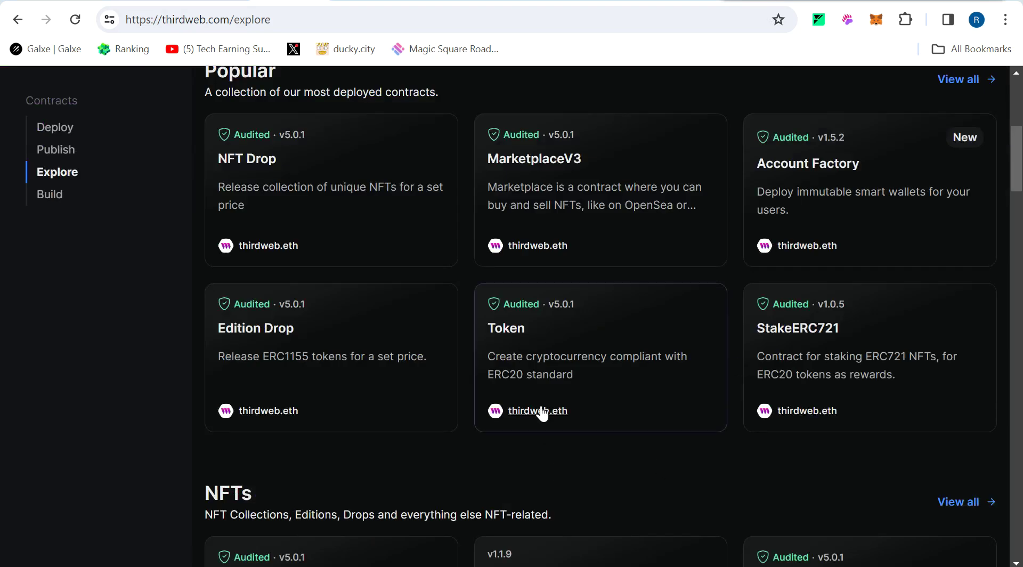
{"action": "left_click", "coordinate": [586, 354]}
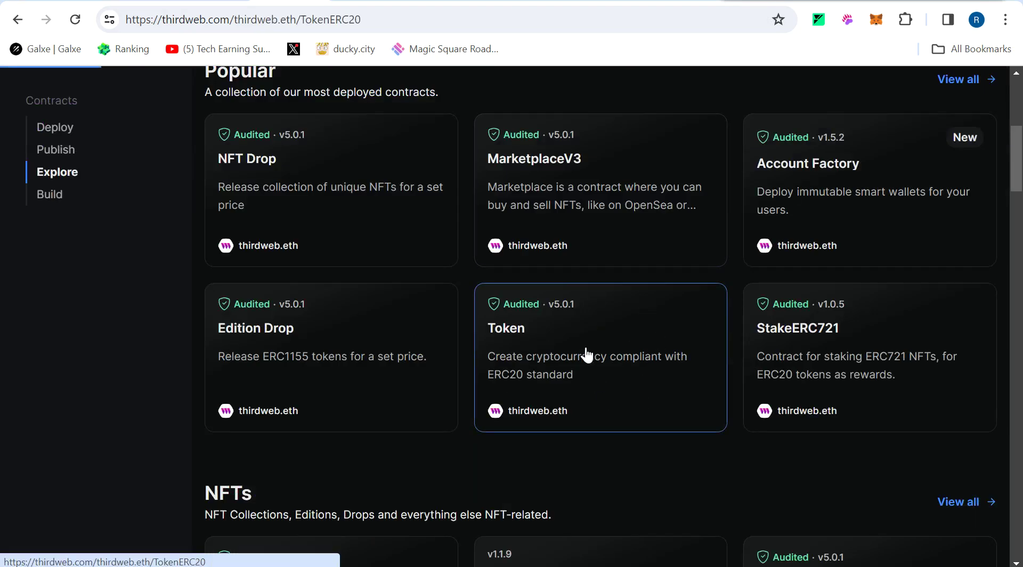
{"action": "scroll", "coordinate": [957, 202], "scroll_direction": "down", "scroll_amount": 3}
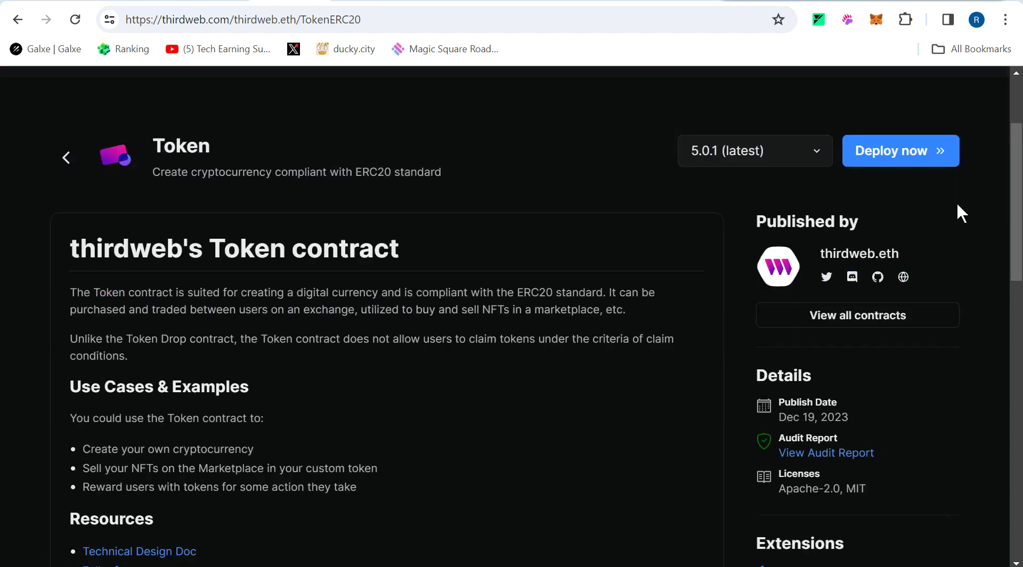
Step: Deploy the Token contract on Taiko Katla L2 with name and symbol "xai" and description "game"
{"action": "left_click", "coordinate": [906, 152]}
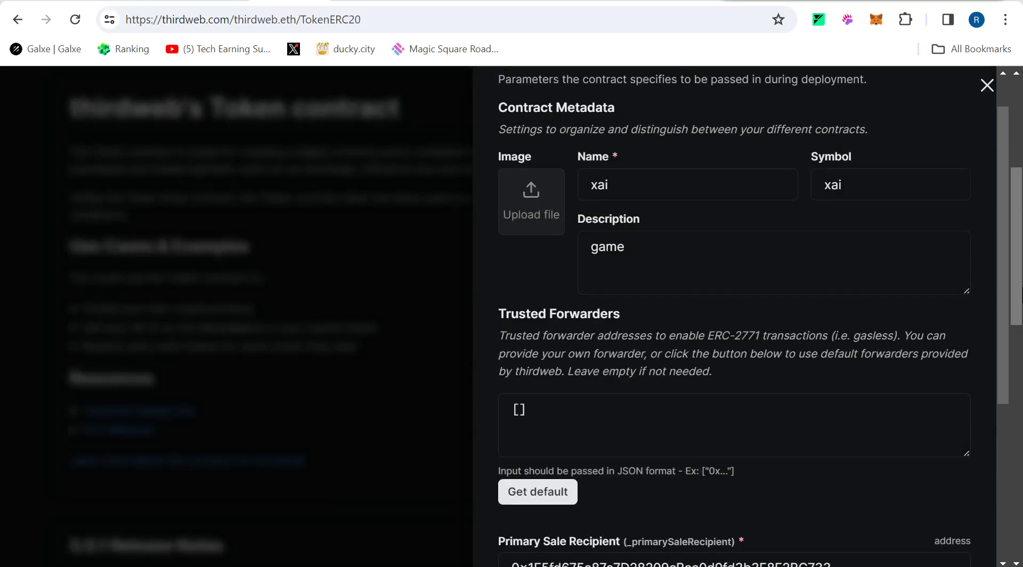
{"action": "scroll", "coordinate": [1006, 281], "scroll_direction": "down", "scroll_amount": 8}
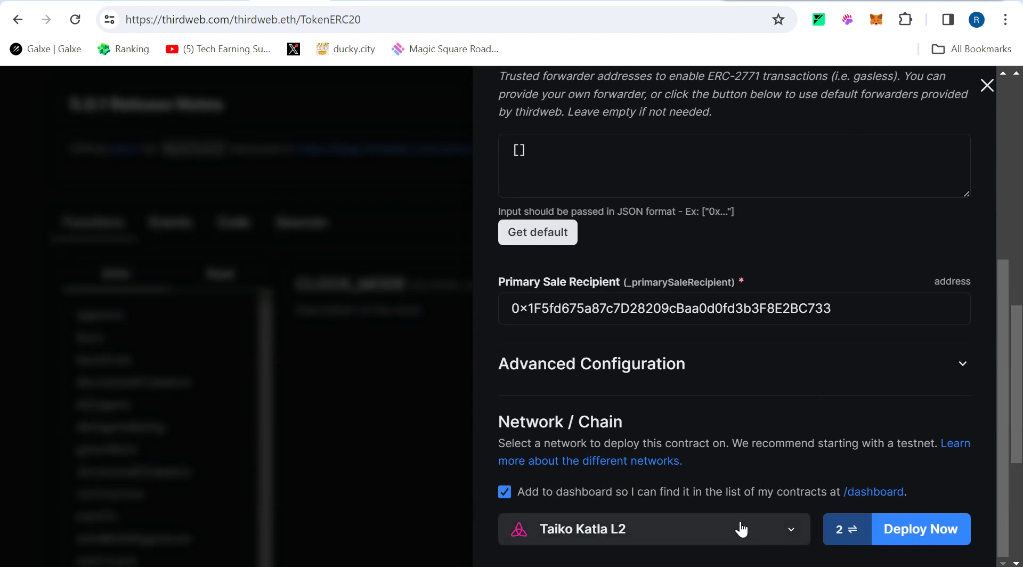
{"action": "left_click", "coordinate": [894, 532]}
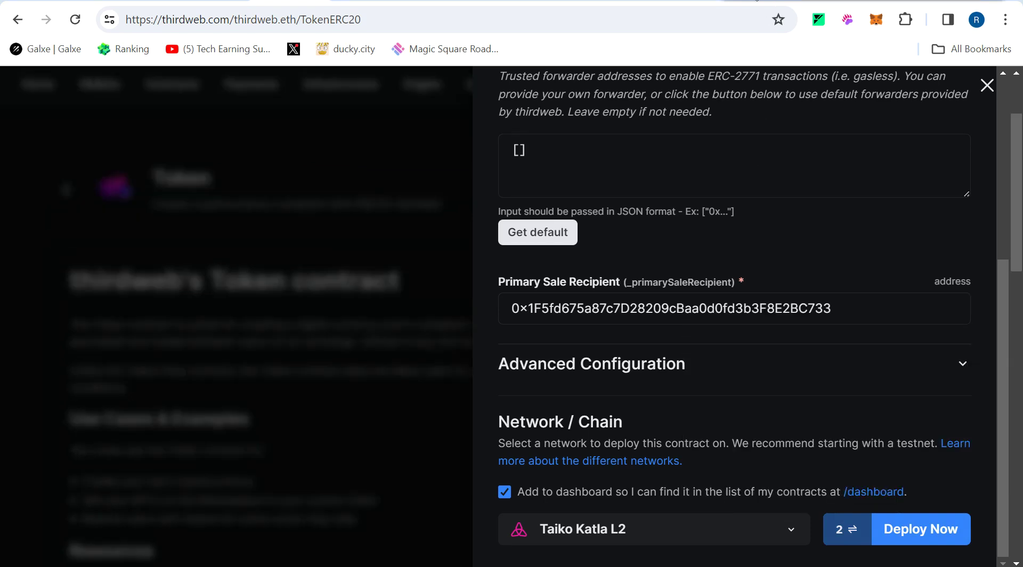
Step: Open the Taiko docs guide on verifying a contract
{"action": "left_click", "coordinate": [353, 2]}
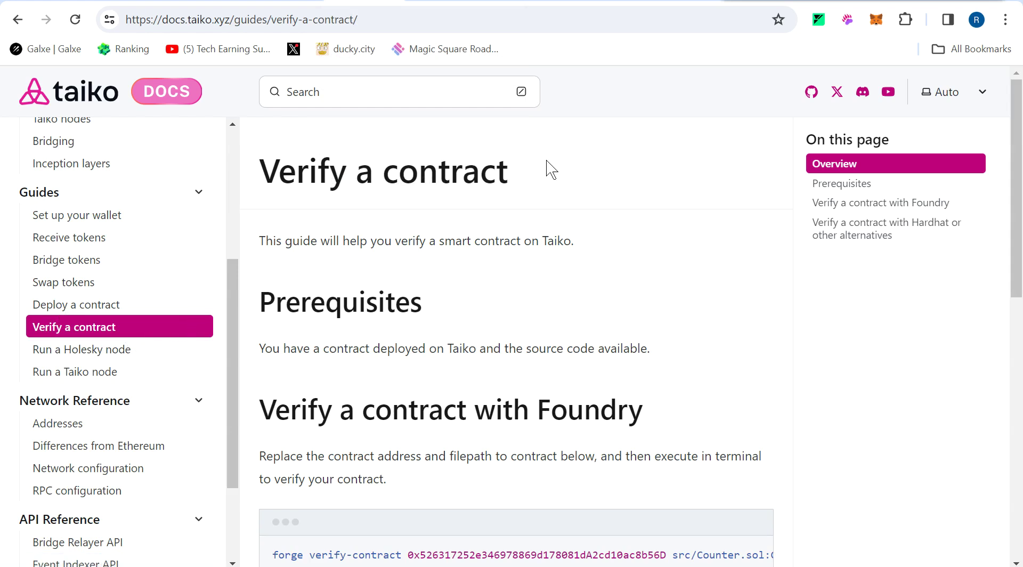
Step: Return from the Taiko verification guide to thirdweb's Token contract page and close its deployment form
{"action": "left_click_drag", "start_coordinate": [542, 172], "coordinate": [272, 167]}
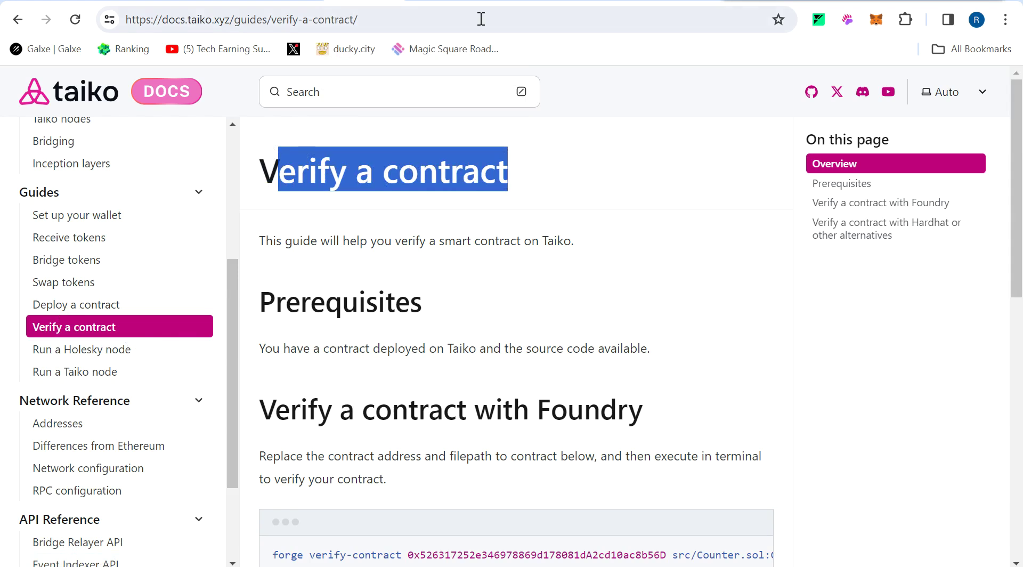
{"action": "key", "text": "ctrl+Tab"}
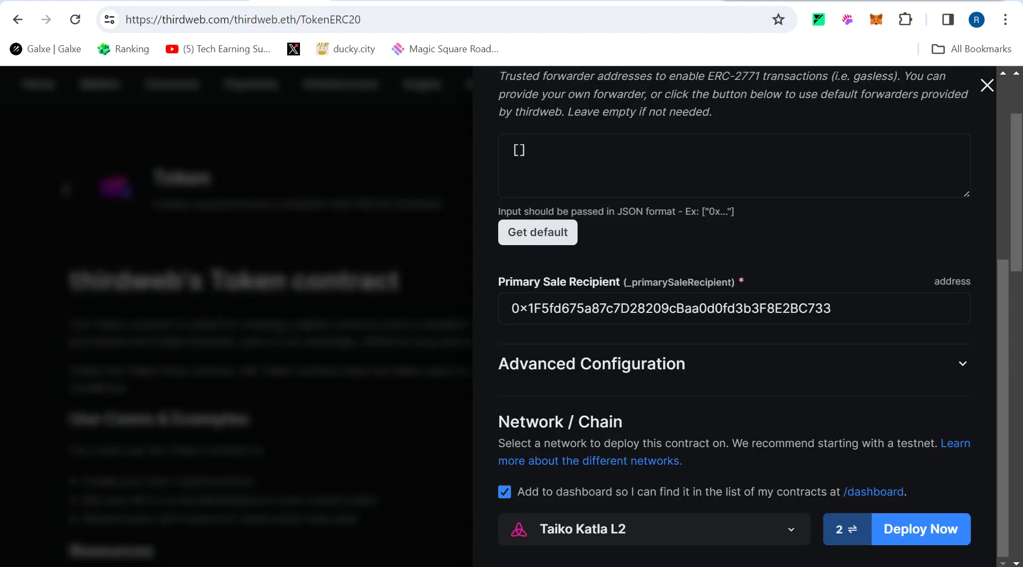
{"action": "left_click", "coordinate": [986, 85]}
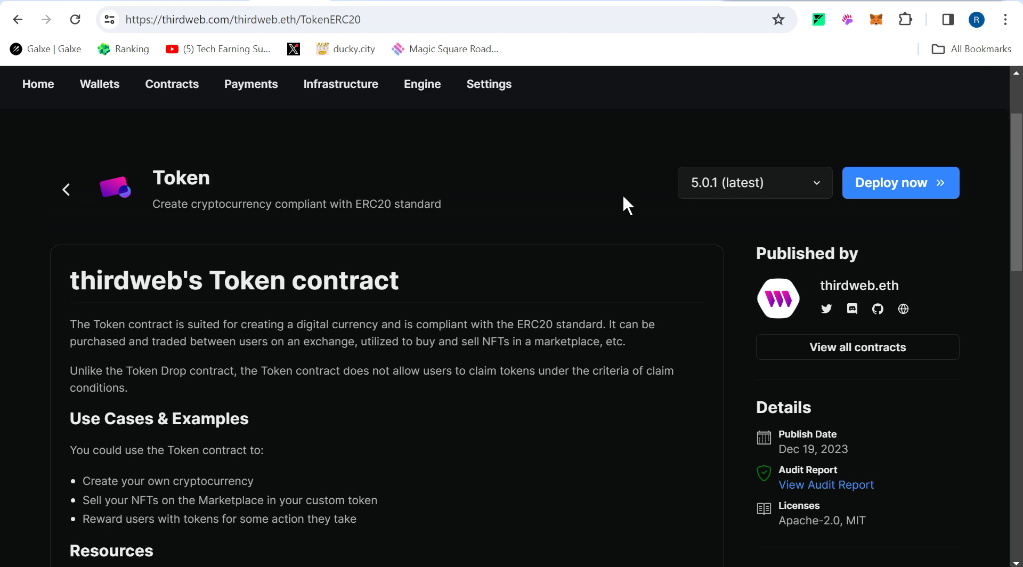
Step: Review AltLayer's Nitrogen testnet announcement on X and the matching Altlayer posts in the Tech Earning Support channel on Telegram
{"action": "key", "text": "ctrl+Tab"}
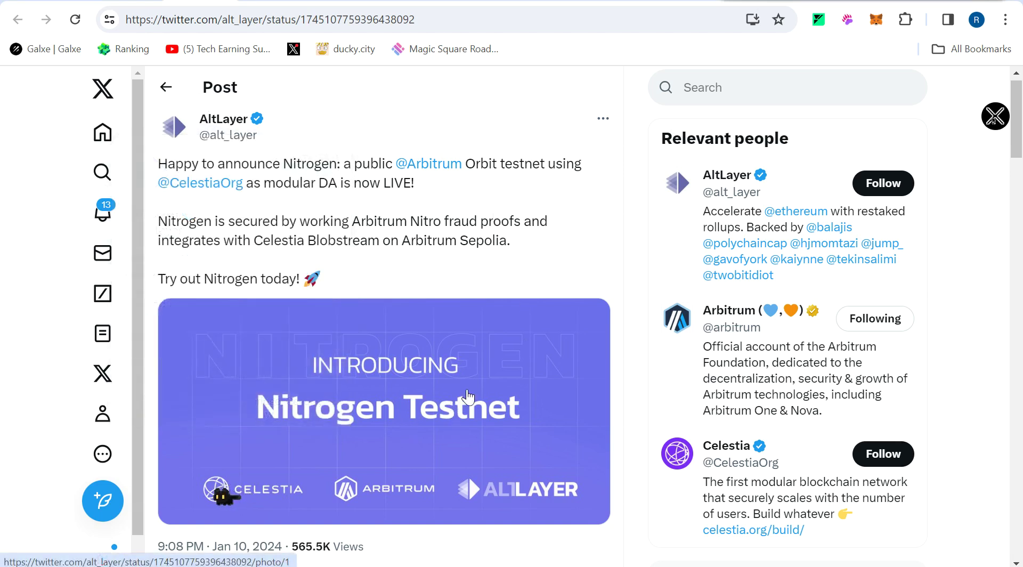
{"action": "key", "text": "alt+Tab"}
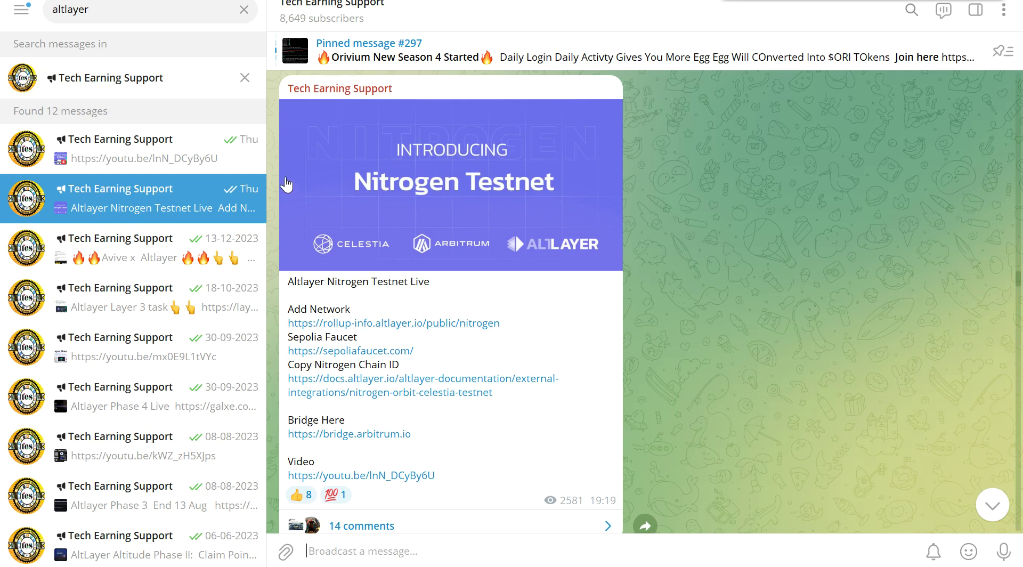
{"action": "left_click", "coordinate": [236, 158]}
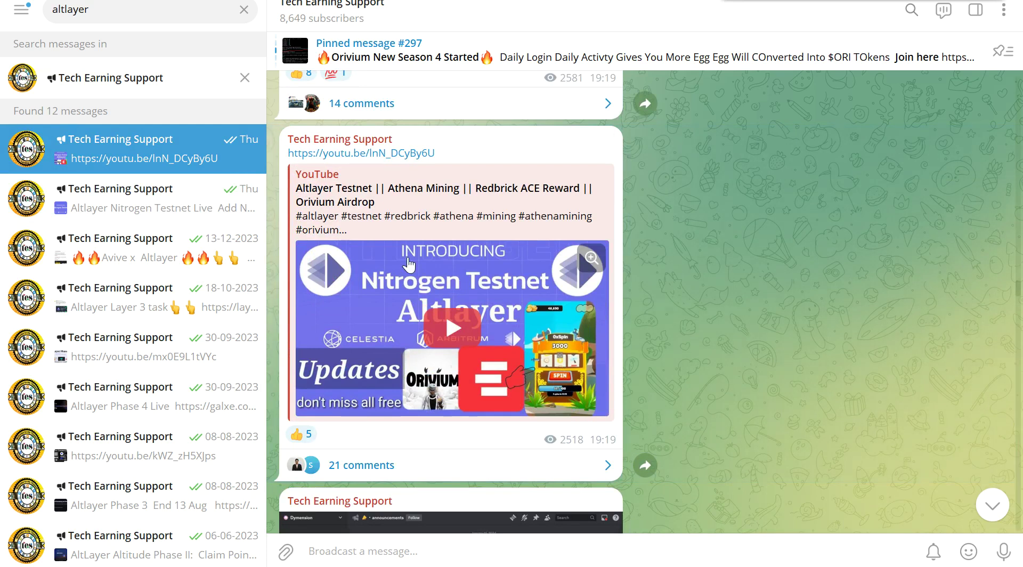
{"action": "left_click", "coordinate": [209, 203]}
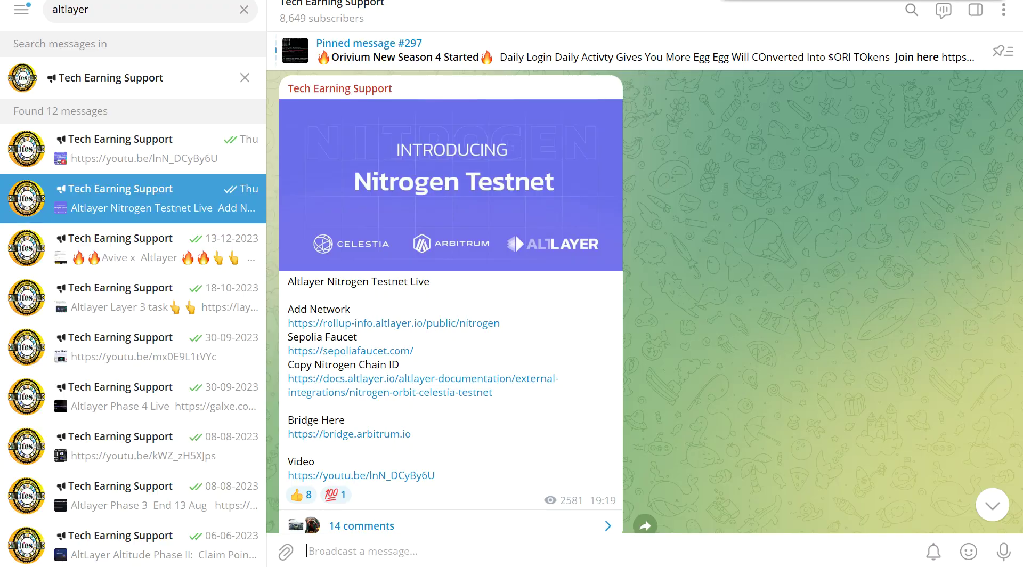
{"action": "key", "text": "alt+Tab"}
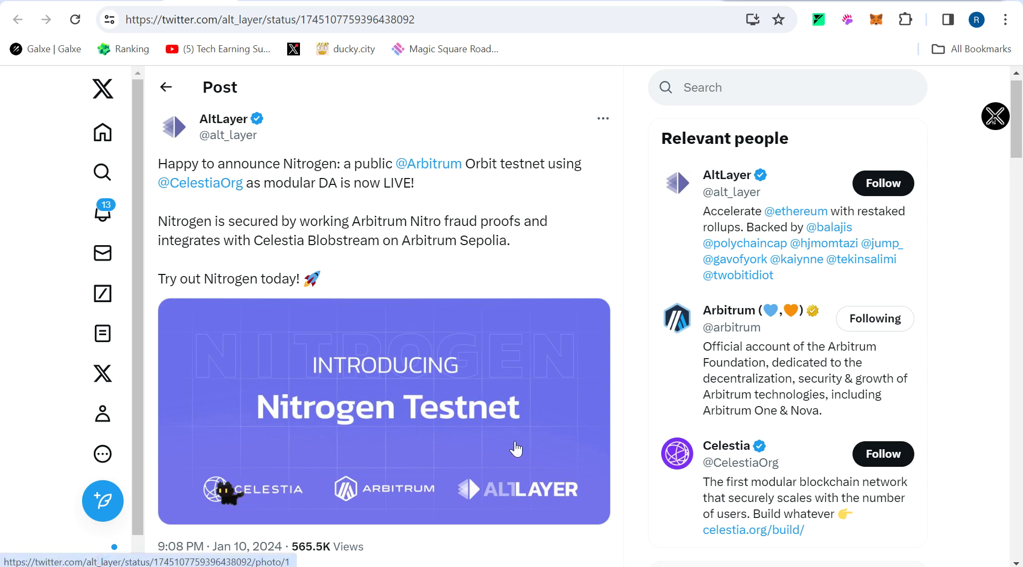
Step: Check the pending Arbitrum Sepolia to Nitrogen transfers in the Arbitrum bridge's transaction history, then close the history
{"action": "left_click", "coordinate": [278, 3]}
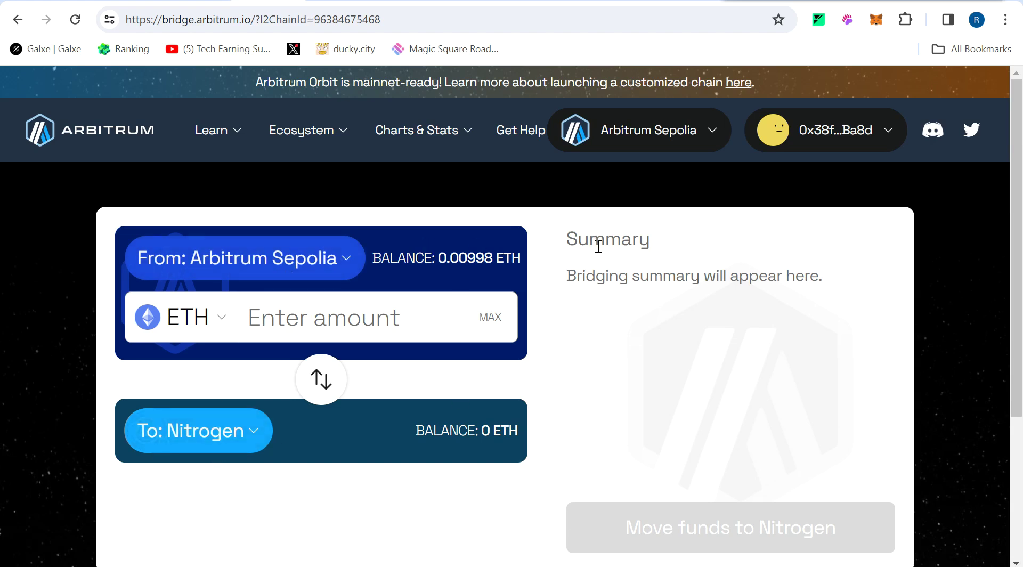
{"action": "scroll", "coordinate": [1020, 287], "scroll_direction": "down", "scroll_amount": 4}
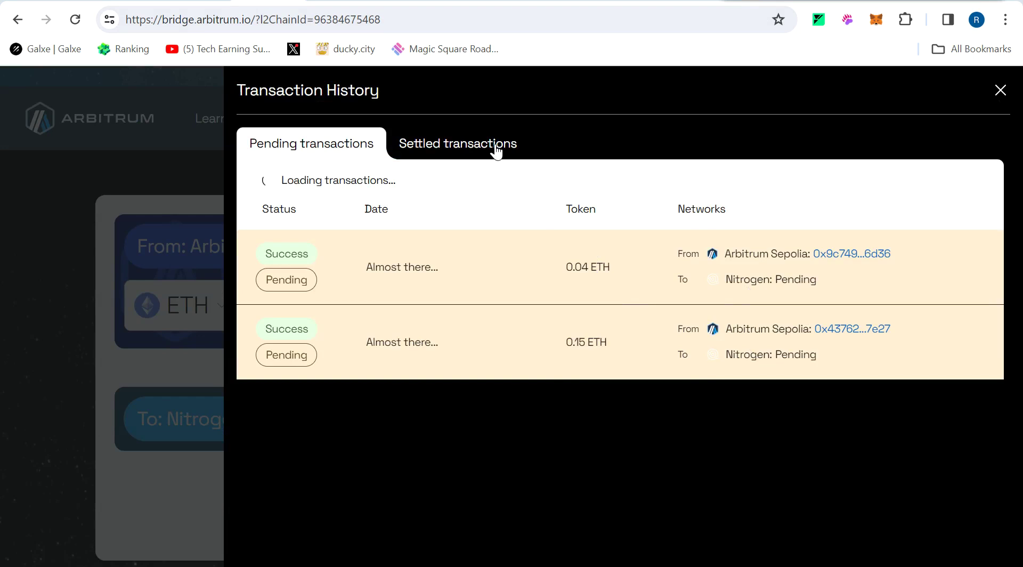
{"action": "left_click", "coordinate": [1000, 91]}
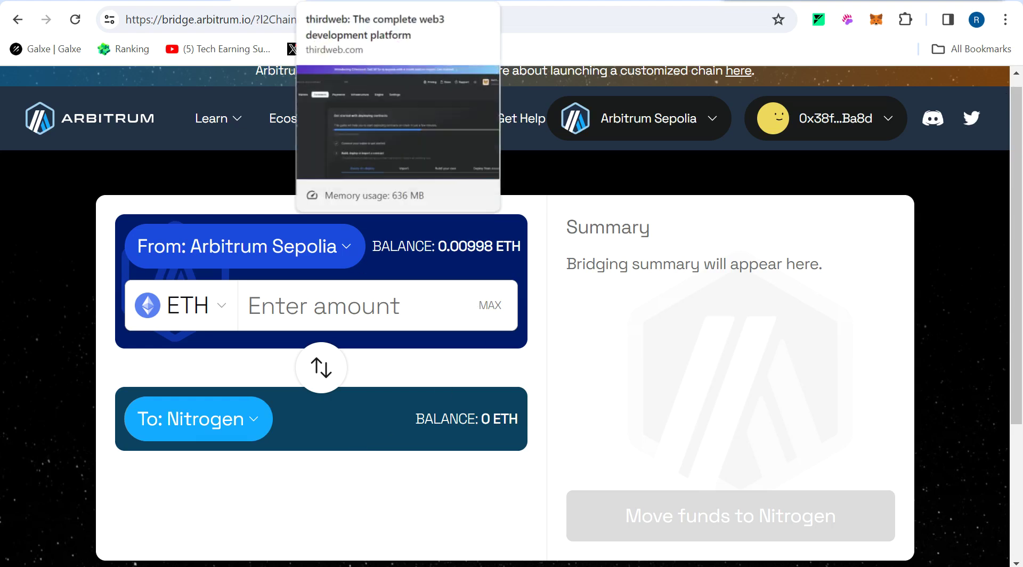
Step: Switch to the thirdweb contracts dashboard and open the library of ready-to-deploy contracts
{"action": "left_click", "coordinate": [341, 3]}
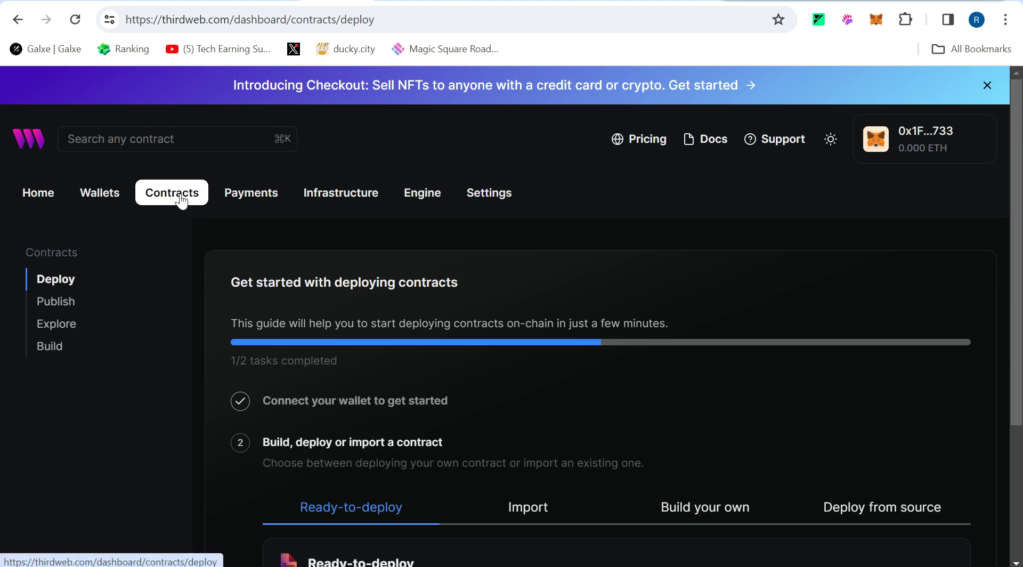
{"action": "left_click", "coordinate": [58, 283]}
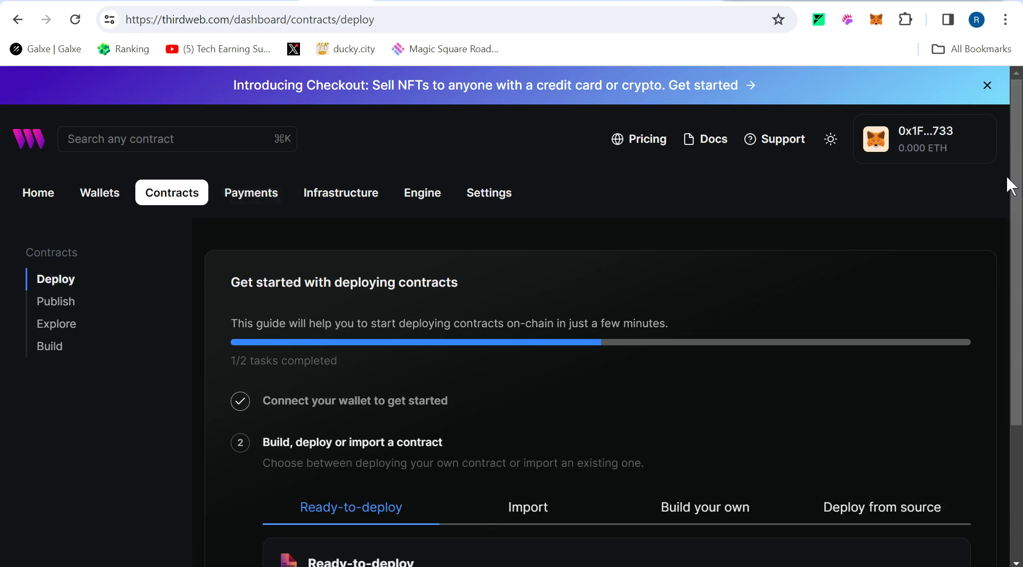
{"action": "scroll", "coordinate": [271, 193], "scroll_direction": "down", "scroll_amount": 3}
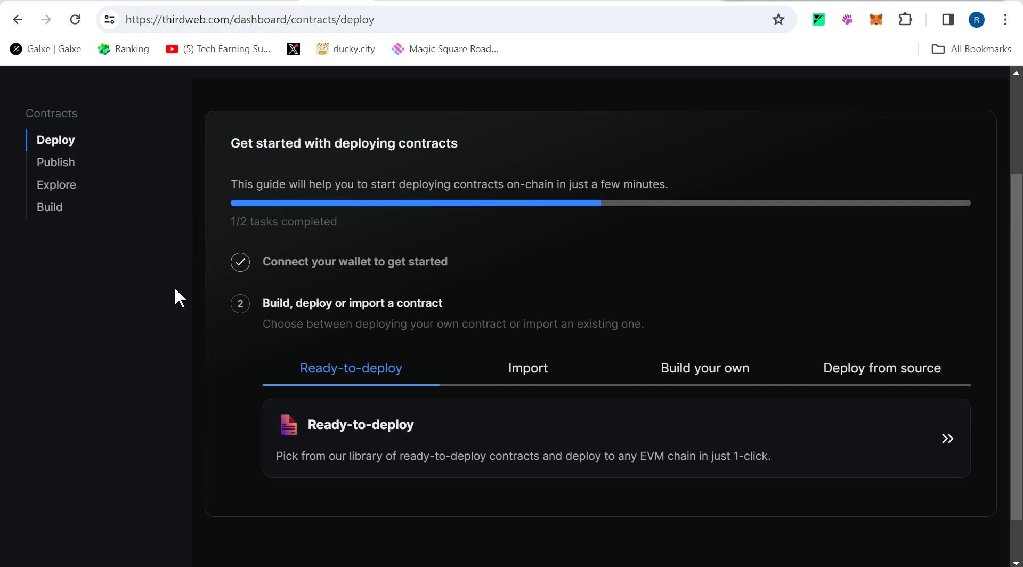
{"action": "left_click", "coordinate": [926, 440]}
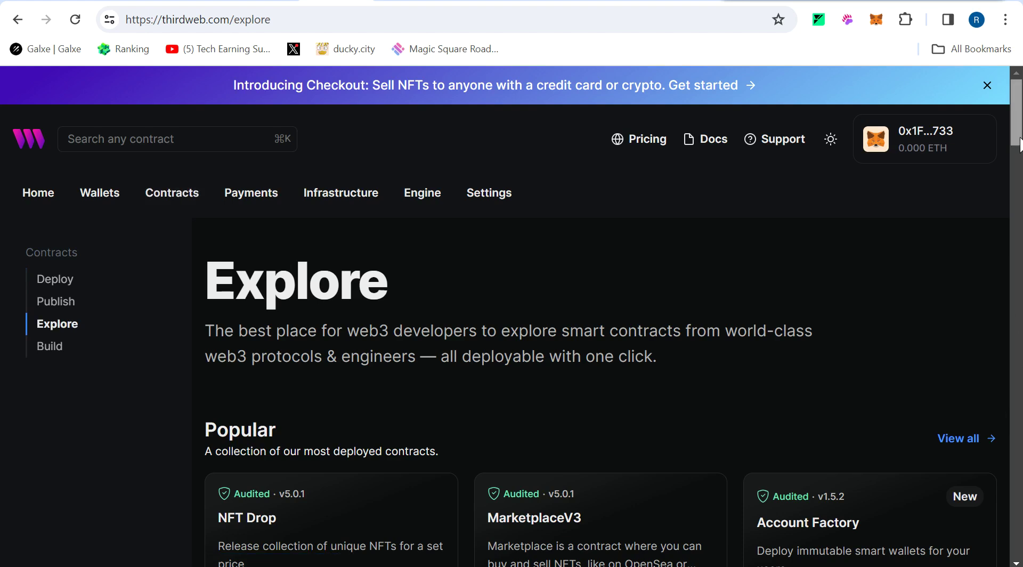
Step: Choose the ERC20 Token contract under Marketplaces and open its deployment form with Nitrogen as the network
{"action": "left_click_drag", "start_coordinate": [1020, 142], "coordinate": [1019, 213]}
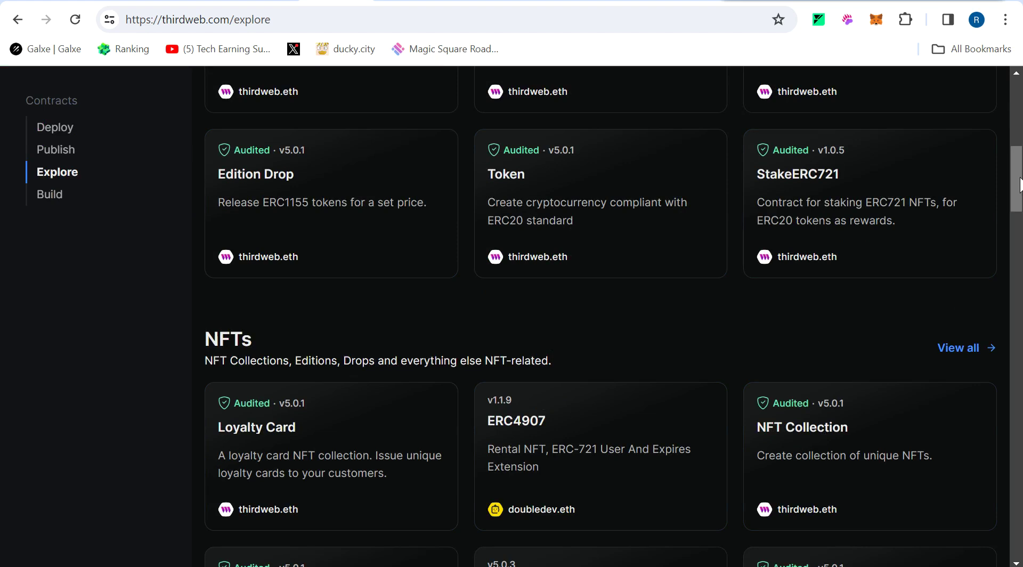
{"action": "left_click_drag", "start_coordinate": [1016, 179], "coordinate": [1017, 260]}
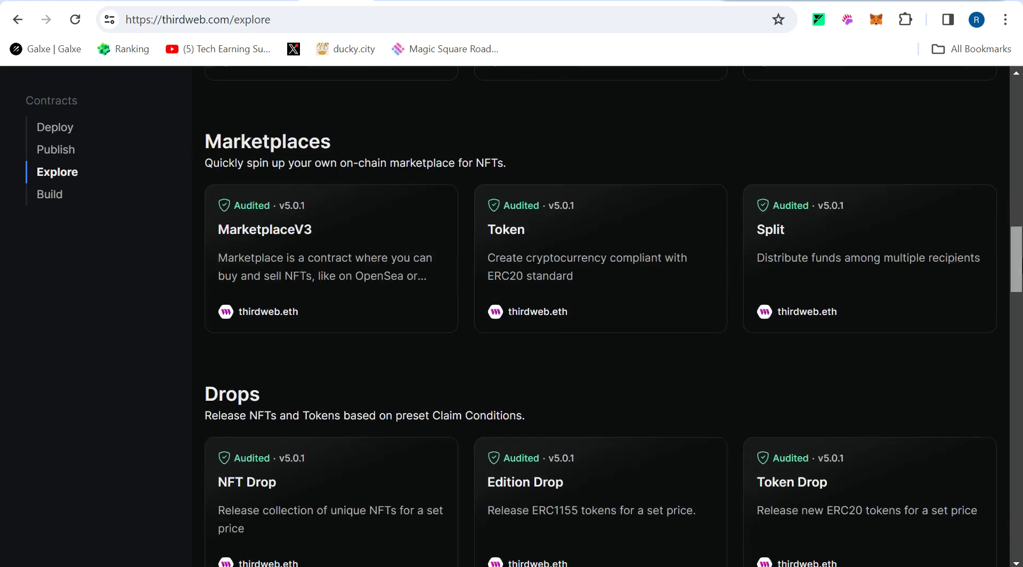
{"action": "left_click", "coordinate": [592, 301]}
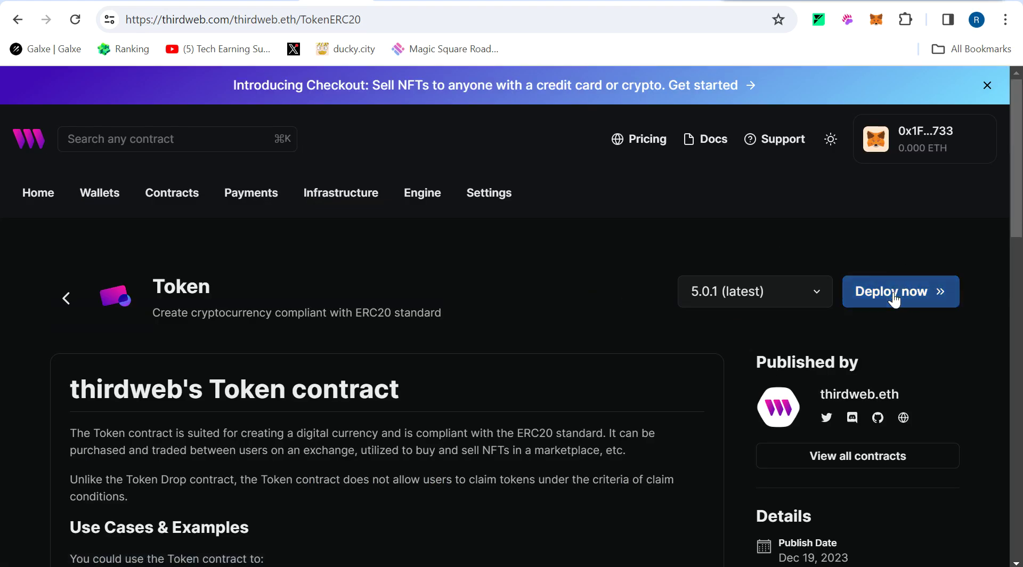
{"action": "left_click", "coordinate": [894, 291]}
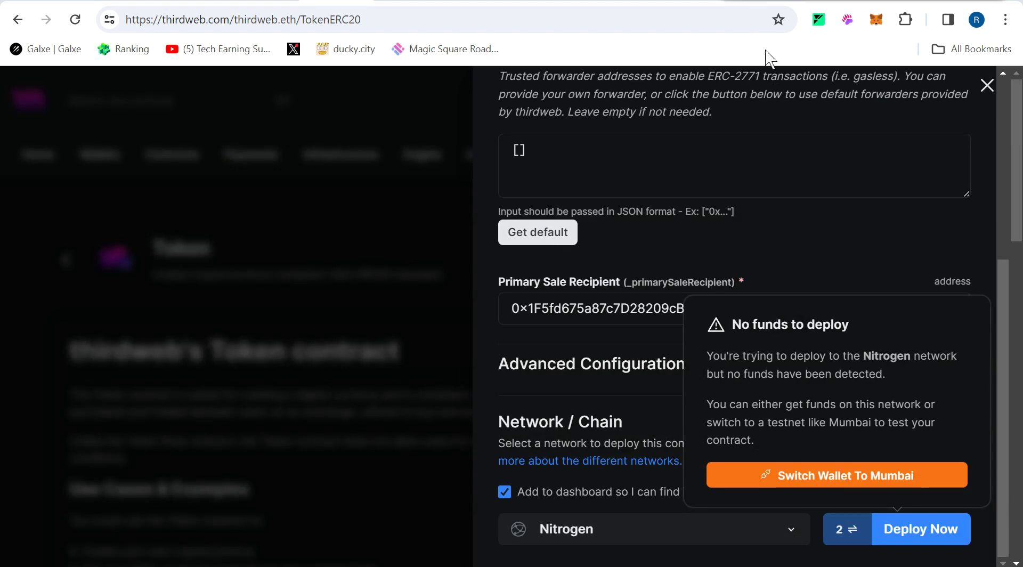
Step: Read the moderator's answers about bridging and deploying in AltLayer's general Discord channel and check the moderator's profile
{"action": "left_click", "coordinate": [755, 6]}
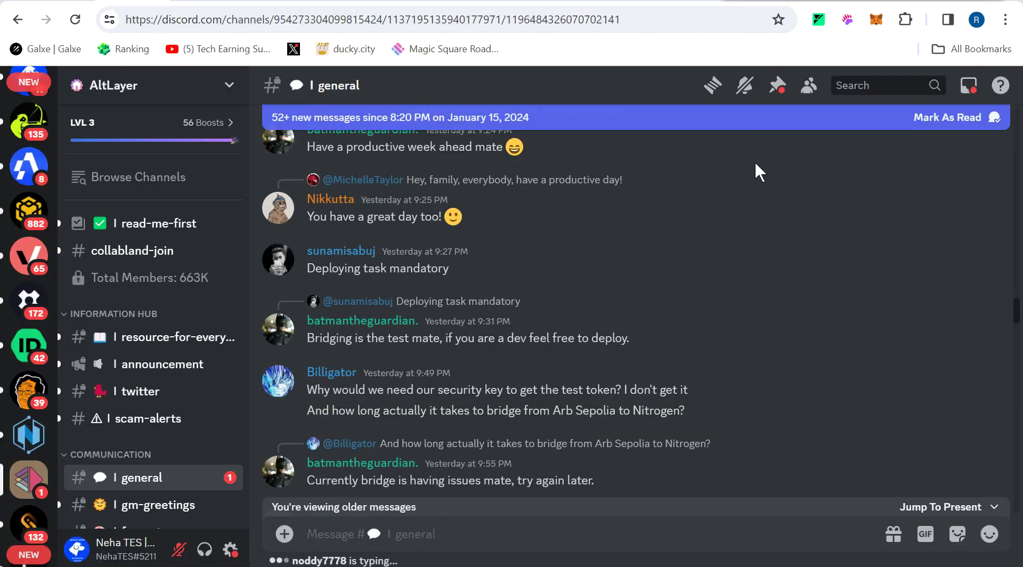
{"action": "left_click", "coordinate": [372, 326]}
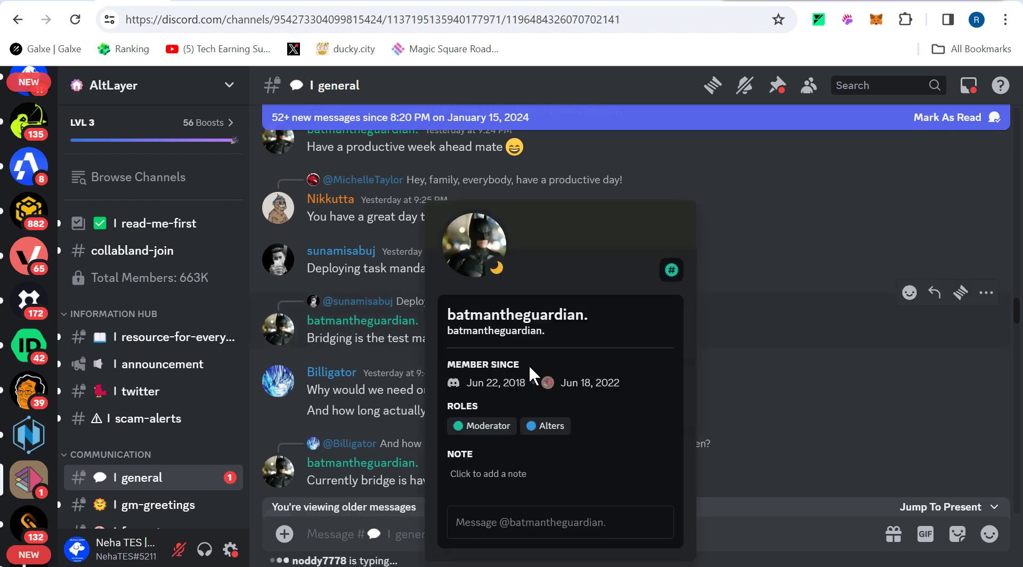
{"action": "left_click", "coordinate": [729, 370]}
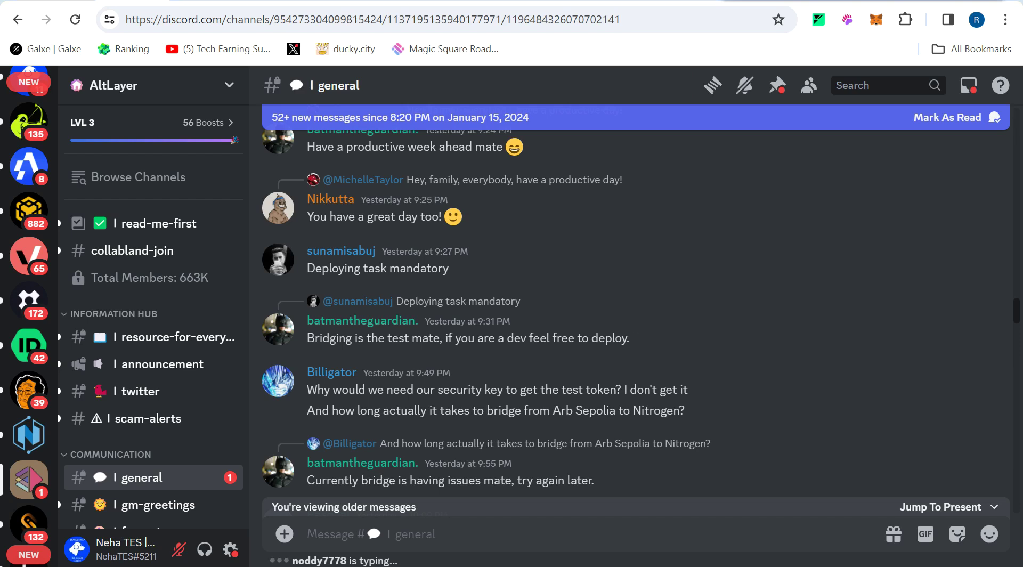
Step: Switch to Telegram and find the AVantisfi Galxe 5th Step post in the Tech Earning Support channel
{"action": "key", "text": "alt+Tab"}
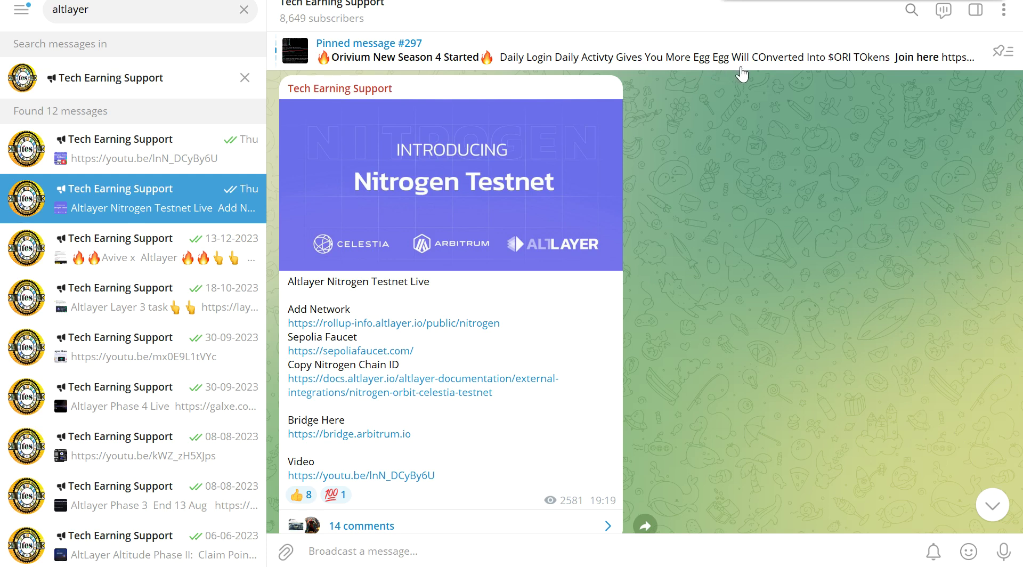
{"action": "scroll", "coordinate": [779, 154], "scroll_direction": "down", "scroll_amount": 5}
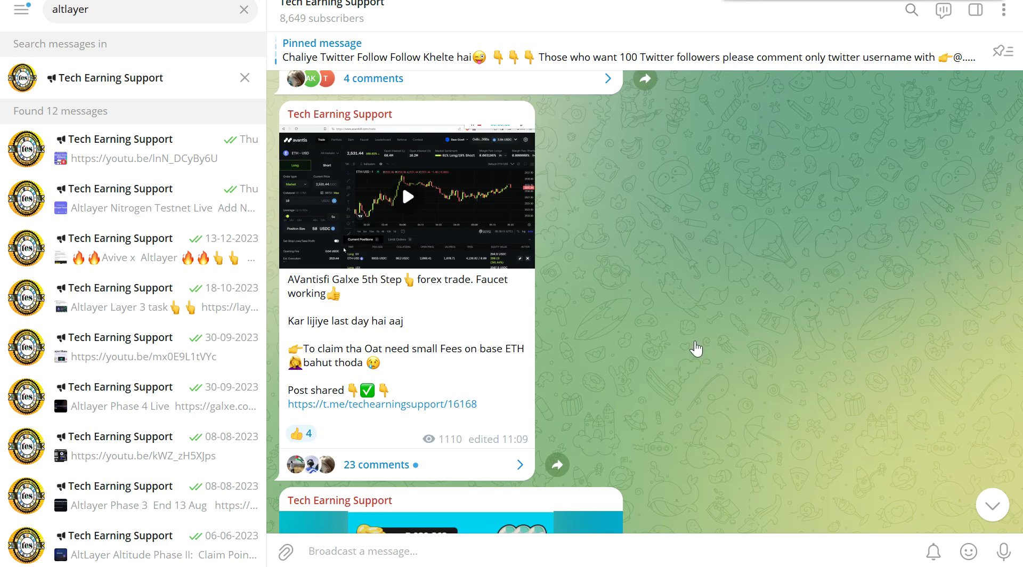
{"action": "double_click", "coordinate": [451, 383]}
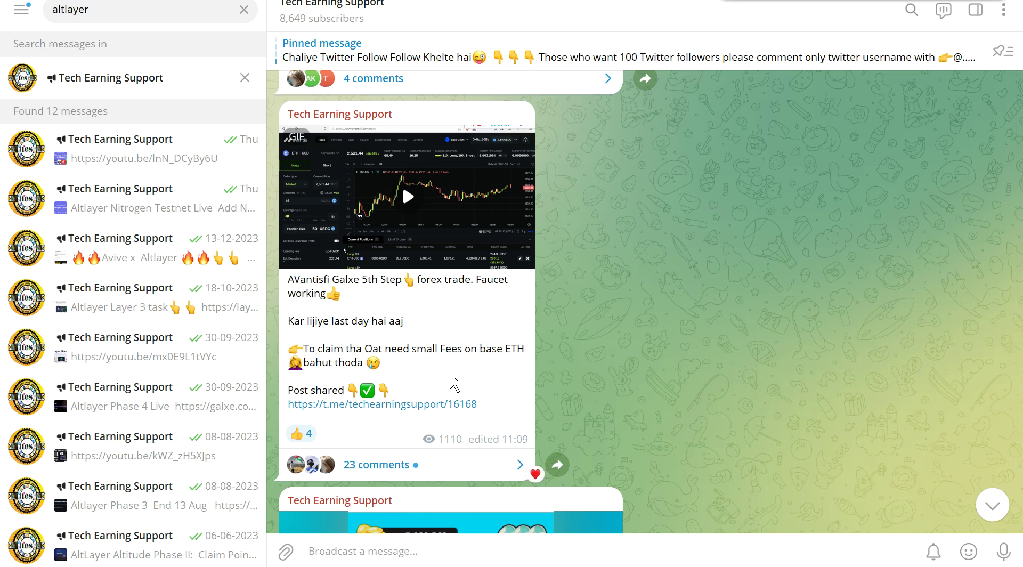